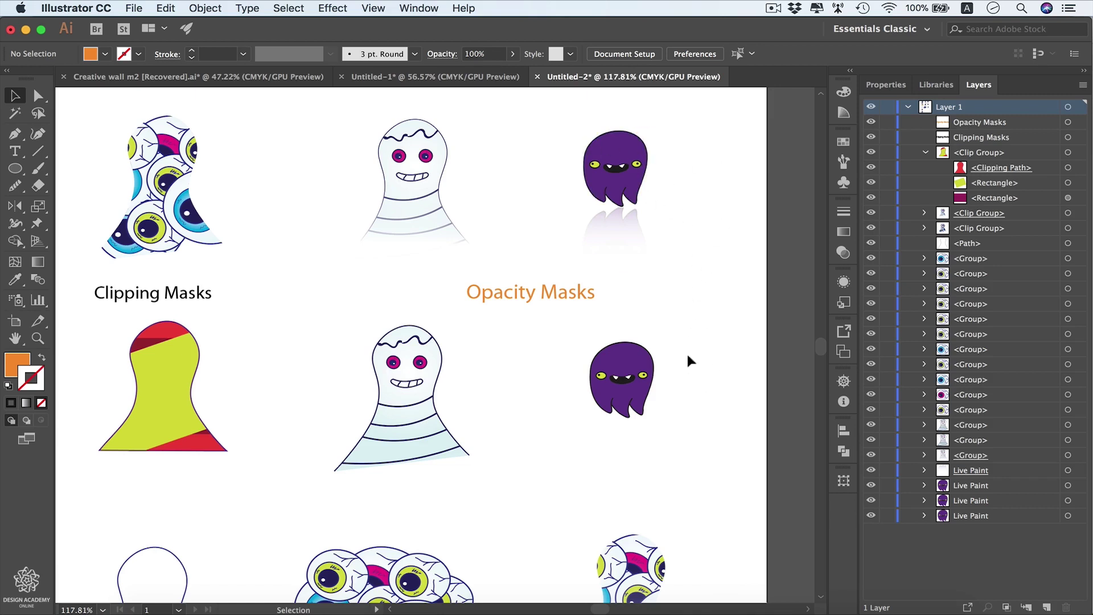
- Flip a mirrored copy of the purple monster beneath it with the Reflect tool
left_click(627, 353)
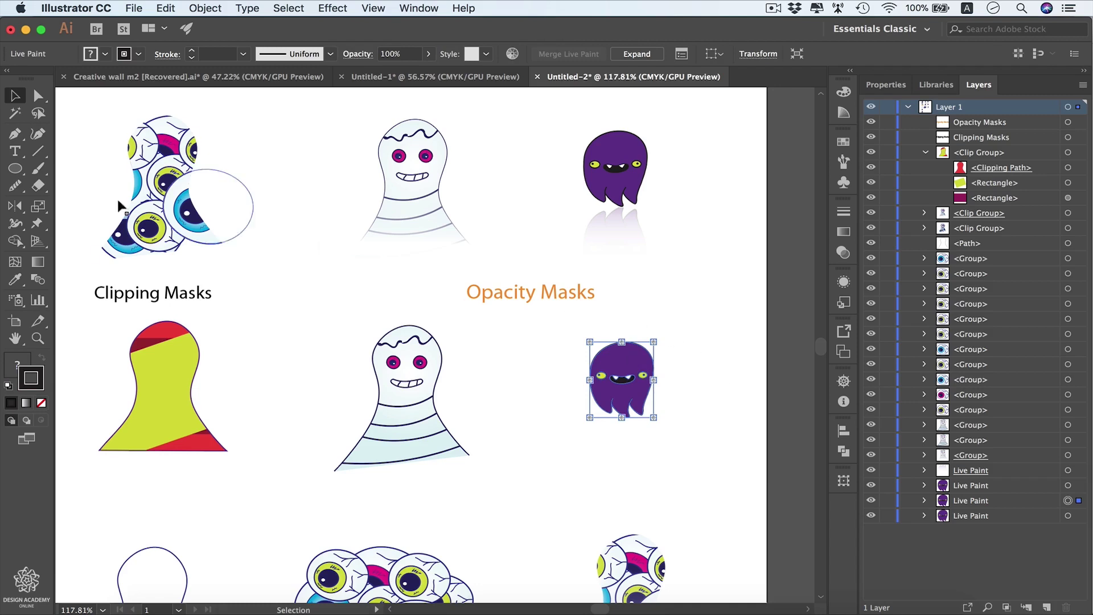
left_click(14, 208)
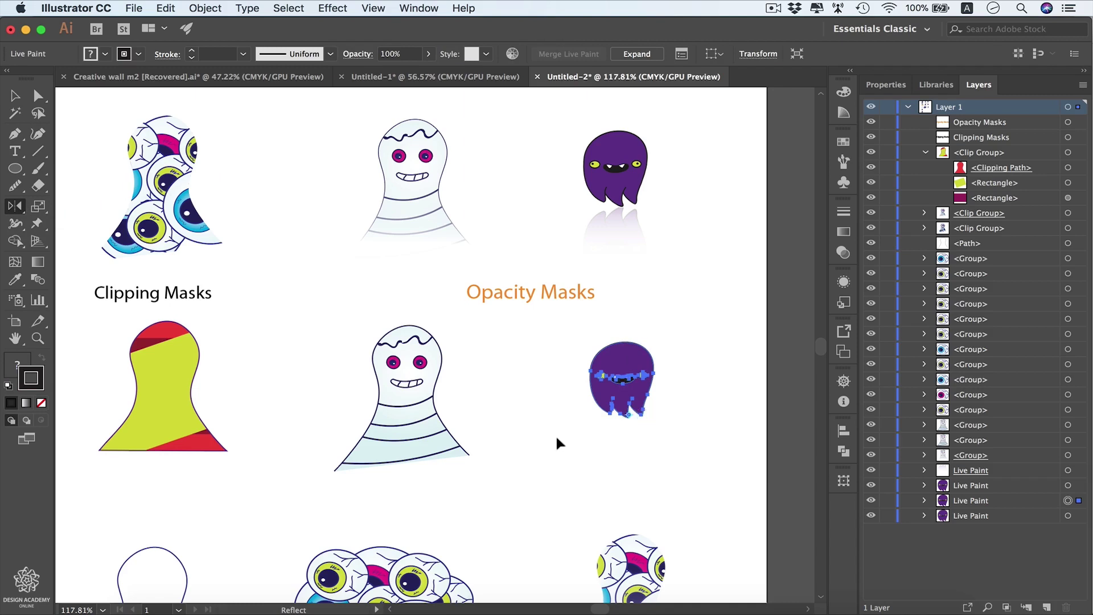
key("z")
left_click_drag(740, 333, 555, 493)
key("o")
key("super+z")
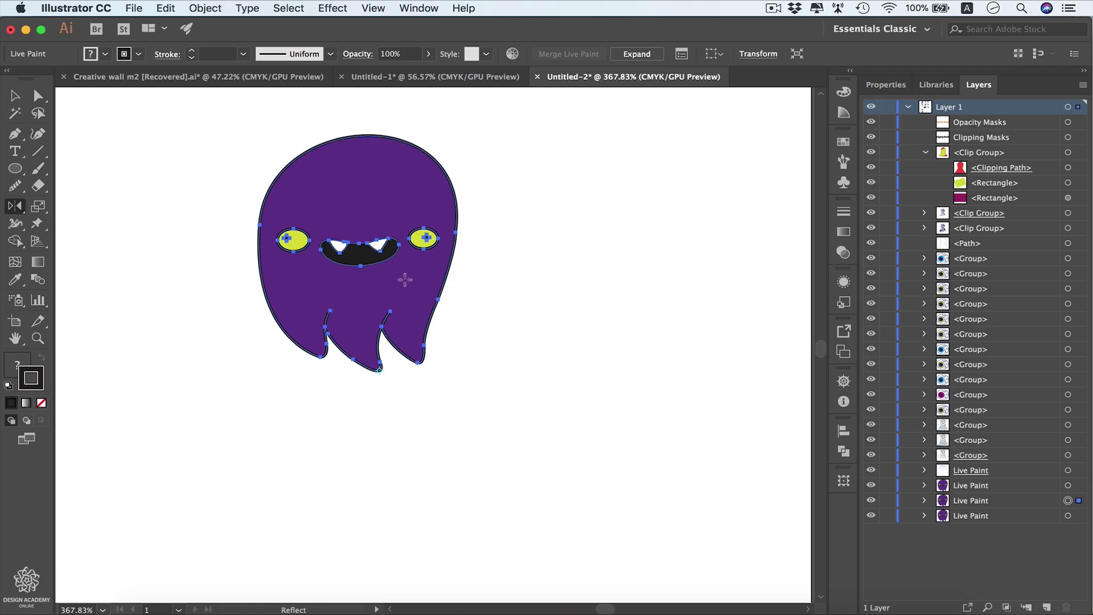
left_click_drag(400, 279, 398, 425)
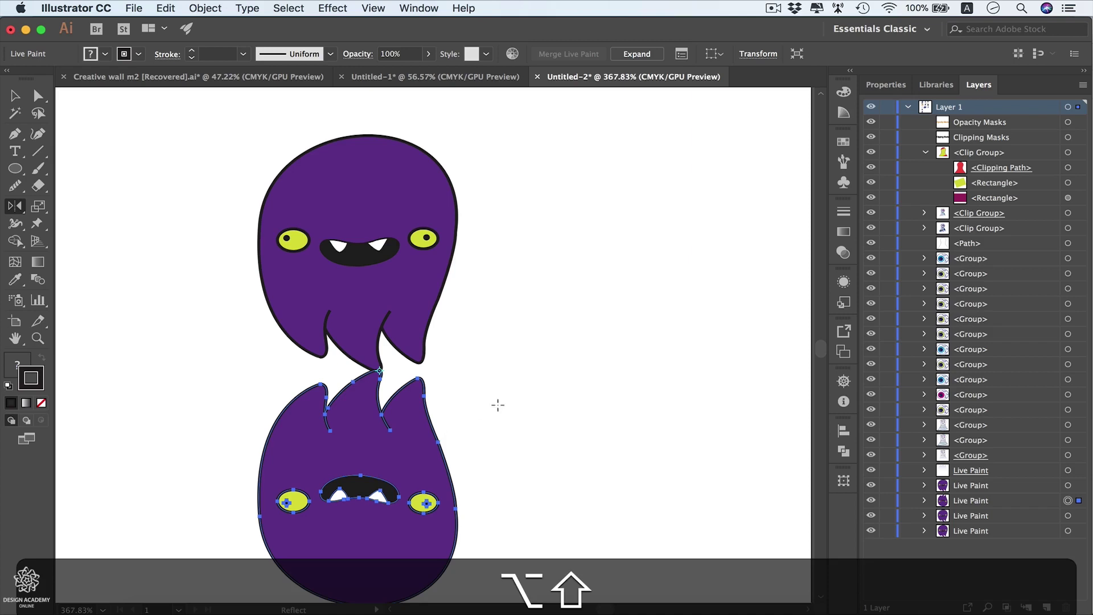
scroll(476, 393, "down", 3, "alt")
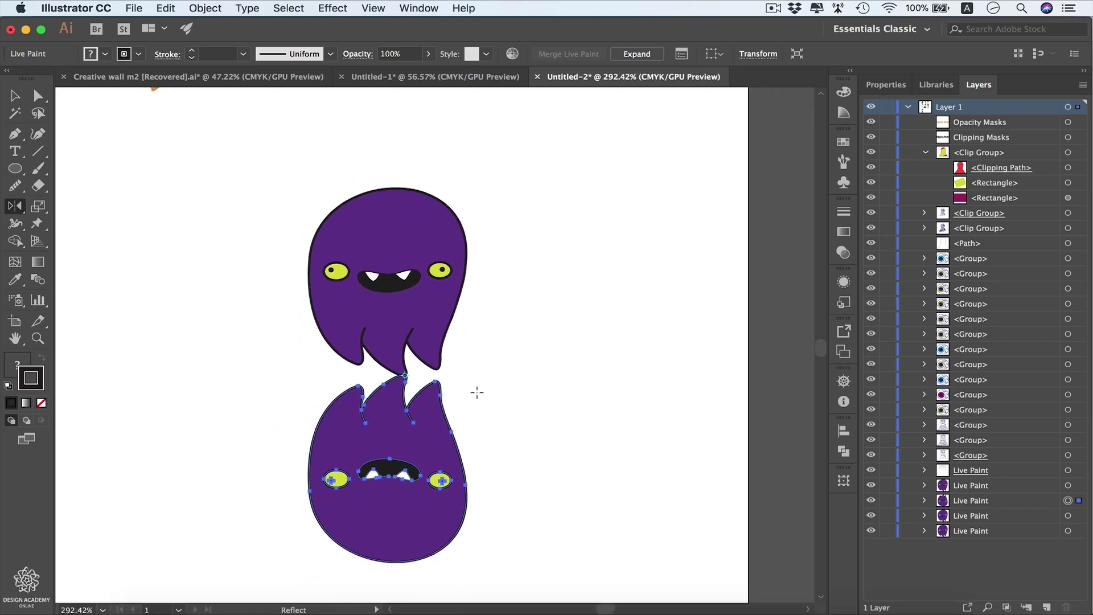
scroll(410, 407, "left", 3)
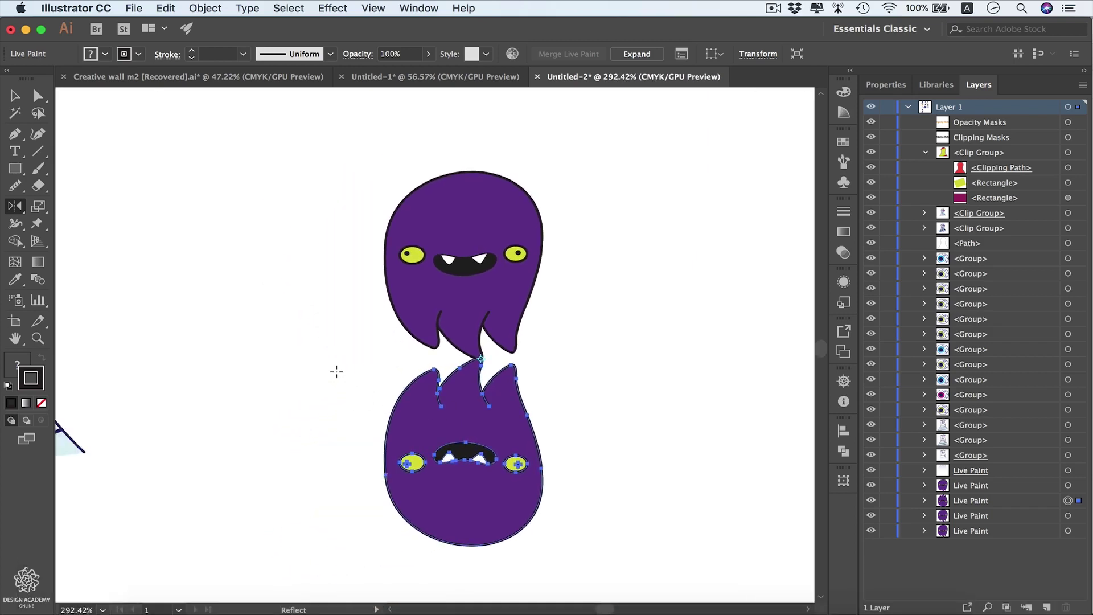
- Draw a rectangle covering the reflected monster
key("m")
left_click_drag(346, 359, 583, 491)
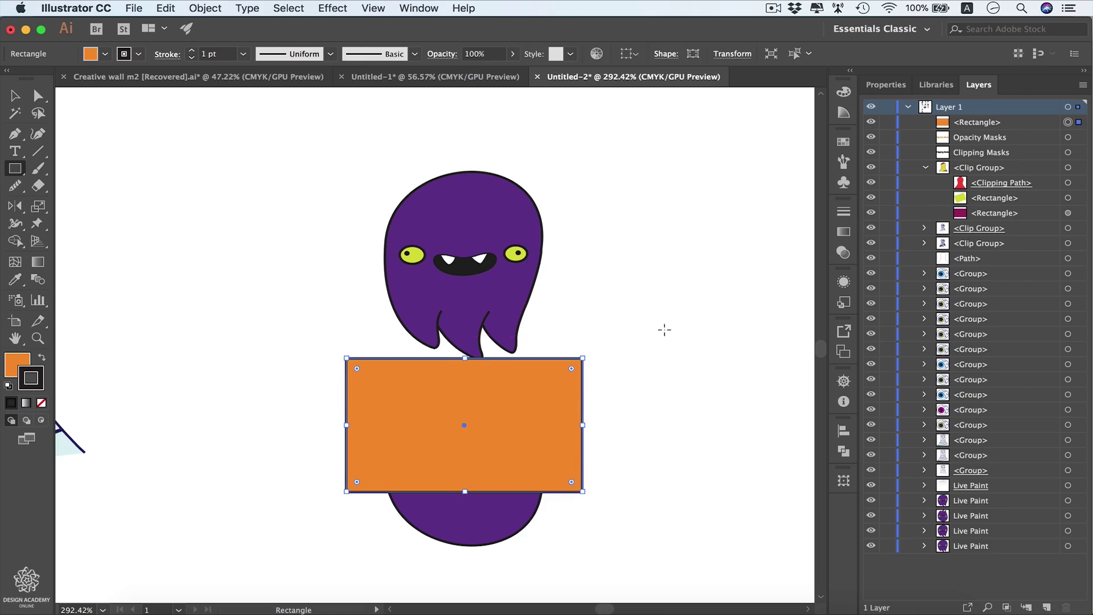
left_click(843, 231)
left_click(844, 232)
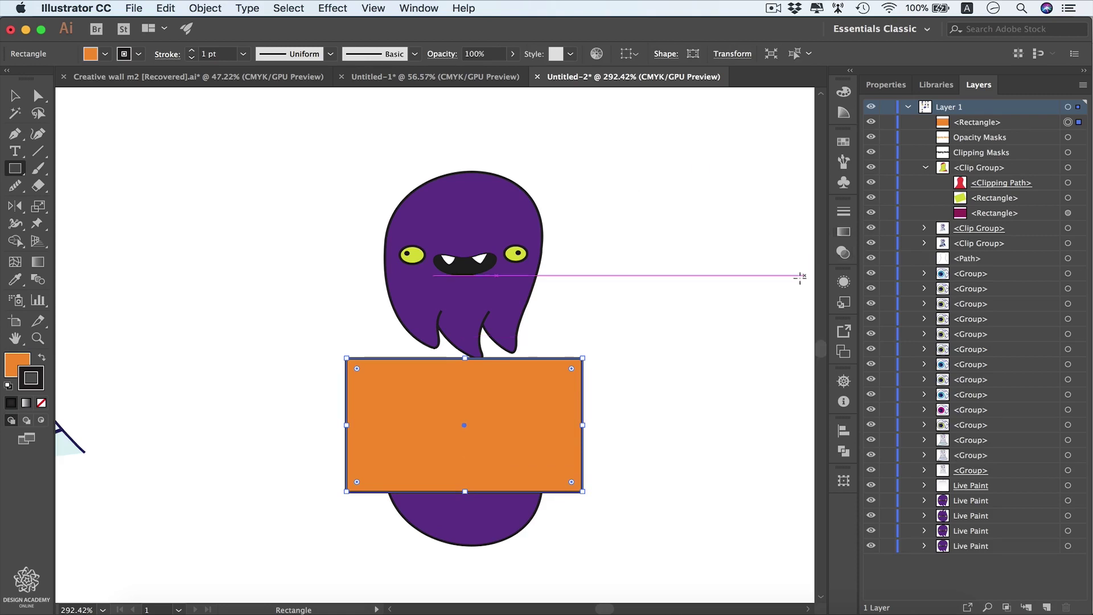
left_click(843, 232)
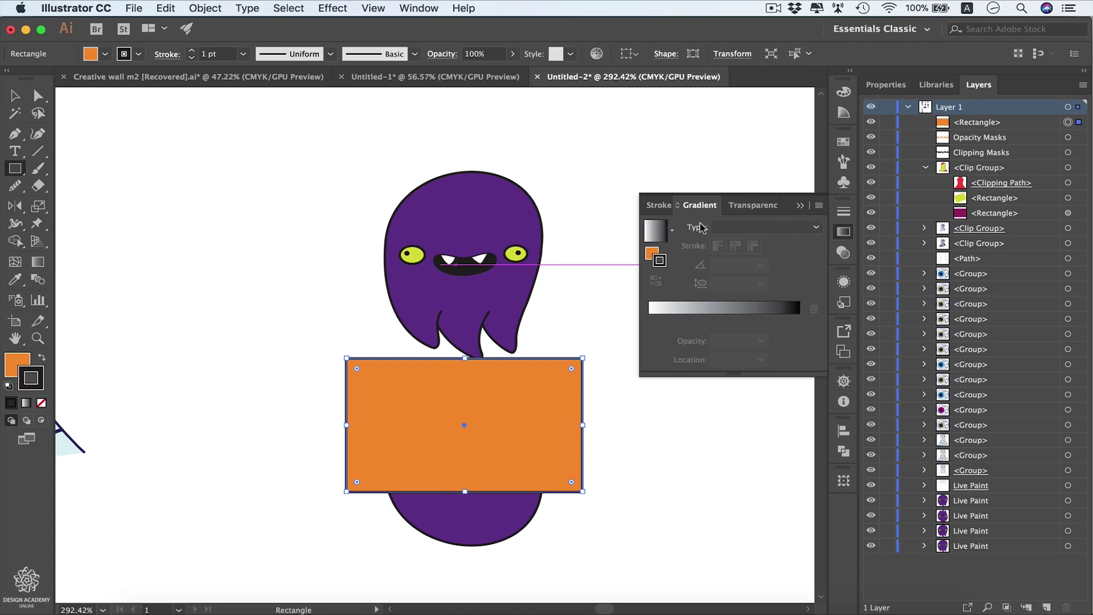
- Fill the rectangle with the White, Black gradient preset and remove its outline
left_click(671, 232)
left_click(671, 232)
left_click(671, 233)
left_click_drag(667, 308, 667, 270)
left_click(589, 259)
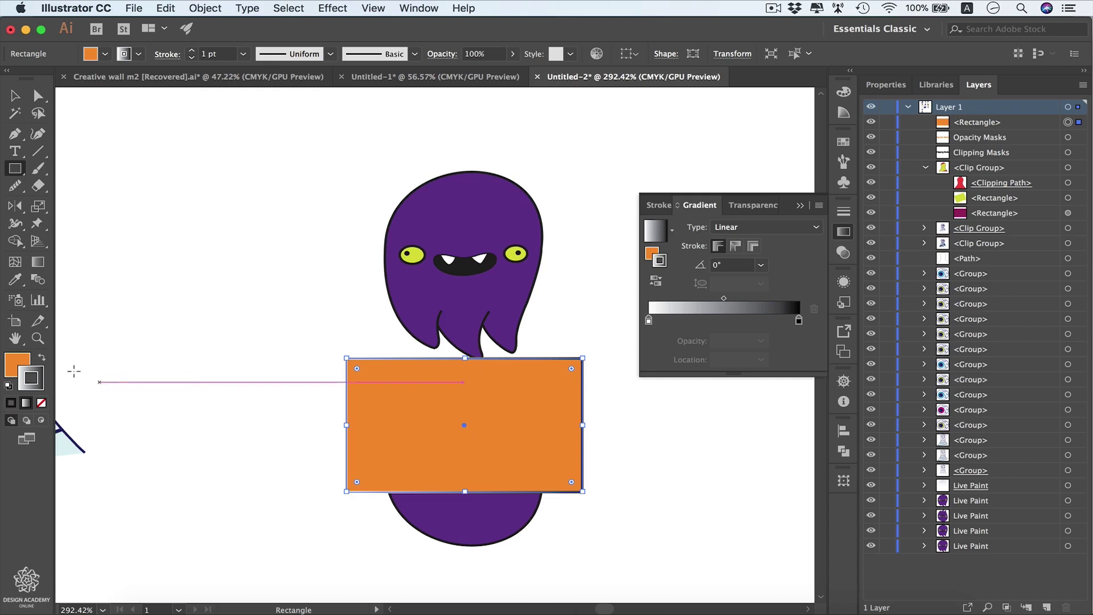
left_click(42, 359)
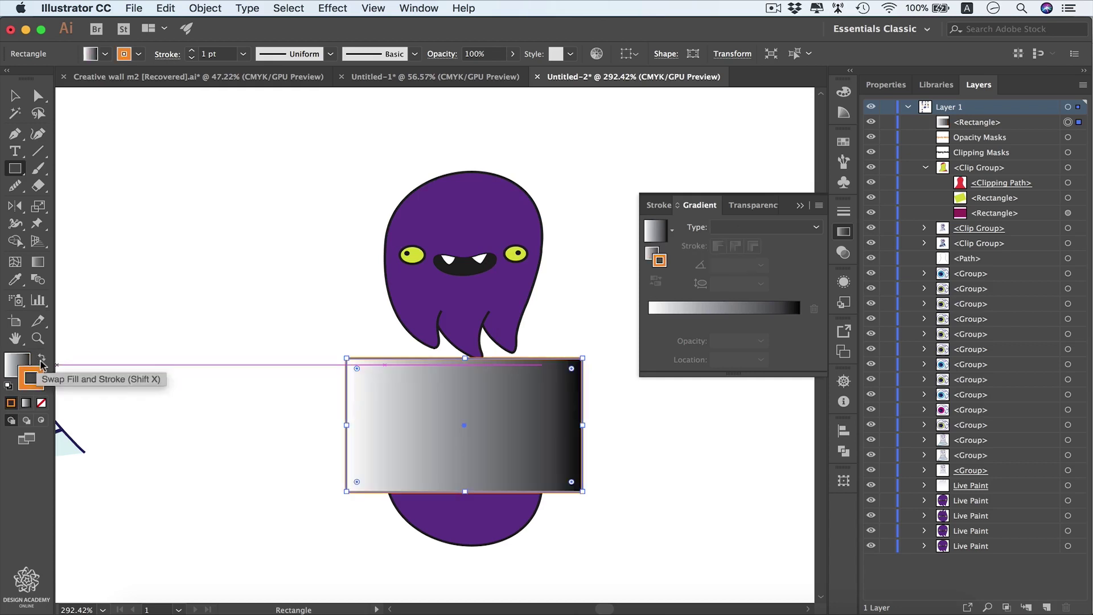
left_click(43, 404)
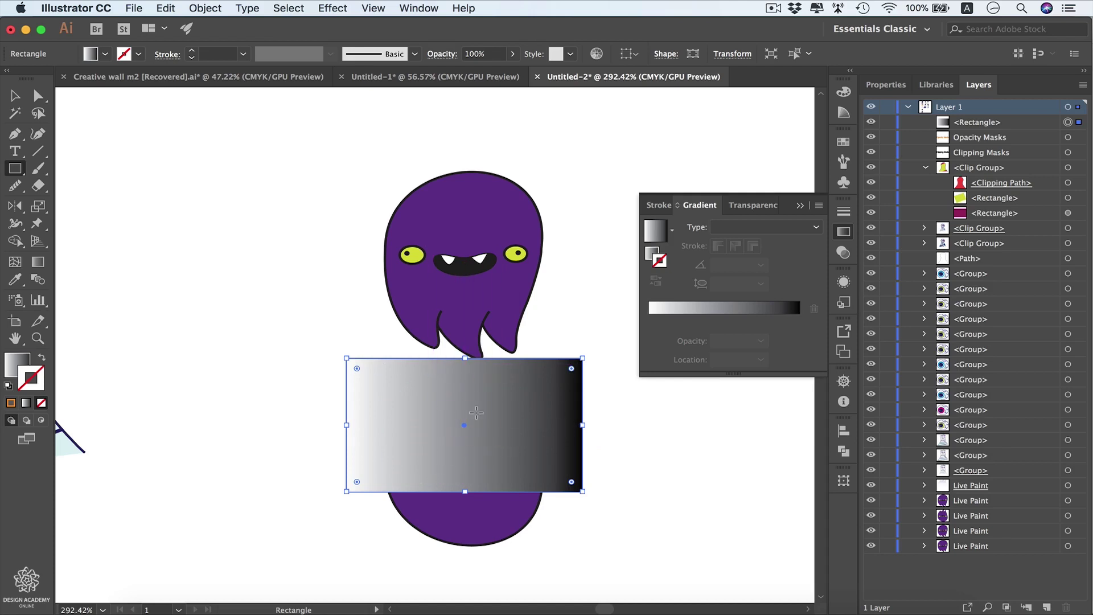
- Redraw the rectangle's gradient from its top edge to its bottom, white to black
key("g")
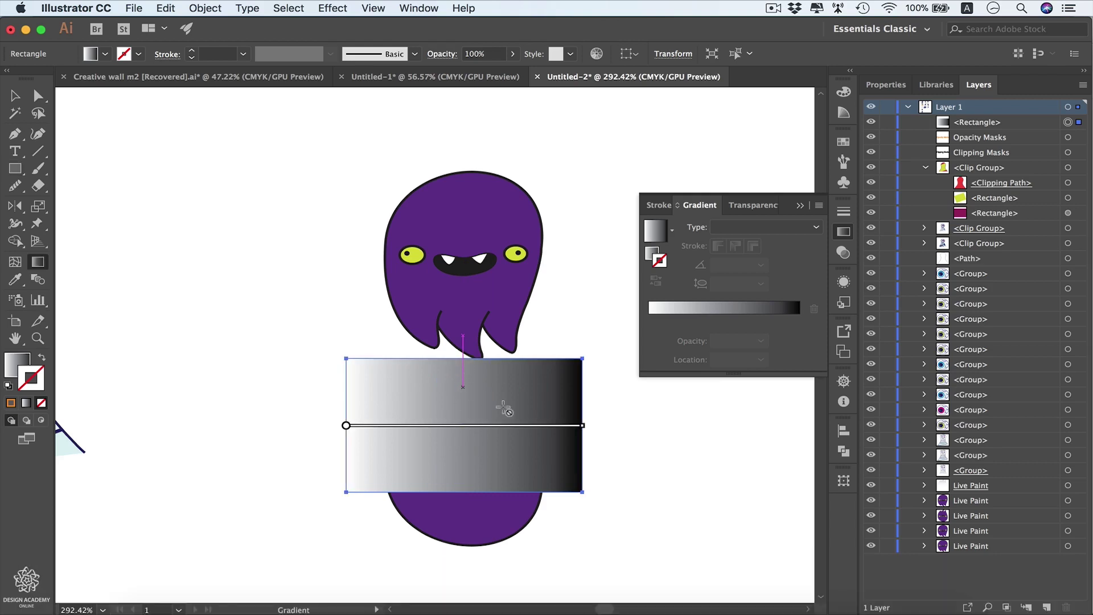
left_click(12, 361)
left_click_drag(472, 363, 471, 481)
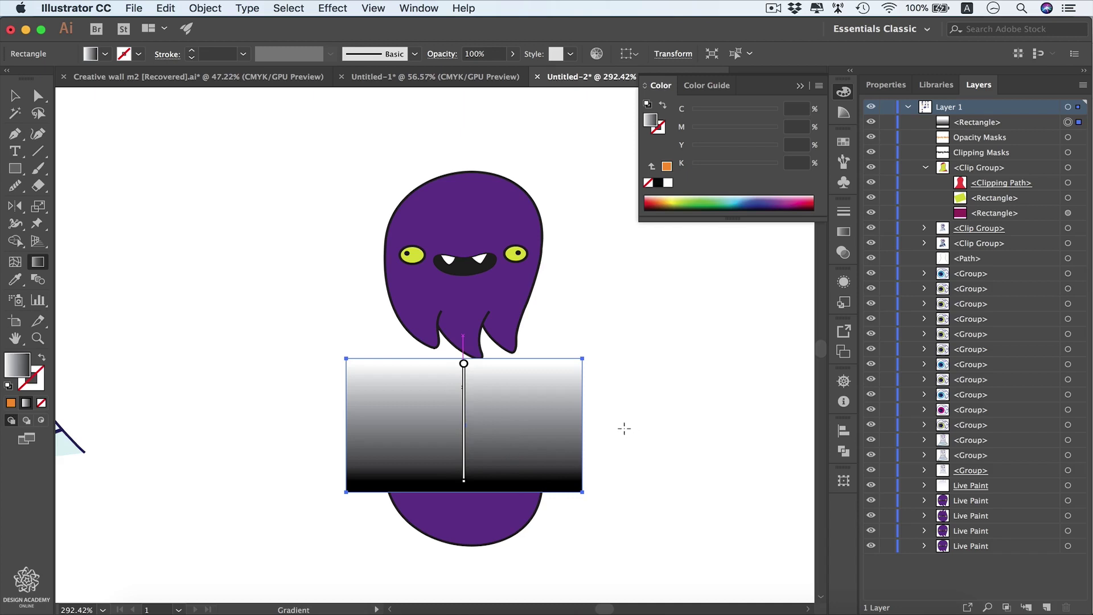
- Select the gradient rectangle and reflection together and click Make Mask in the Transparency panel
key("v")
left_click_drag(597, 459, 378, 522)
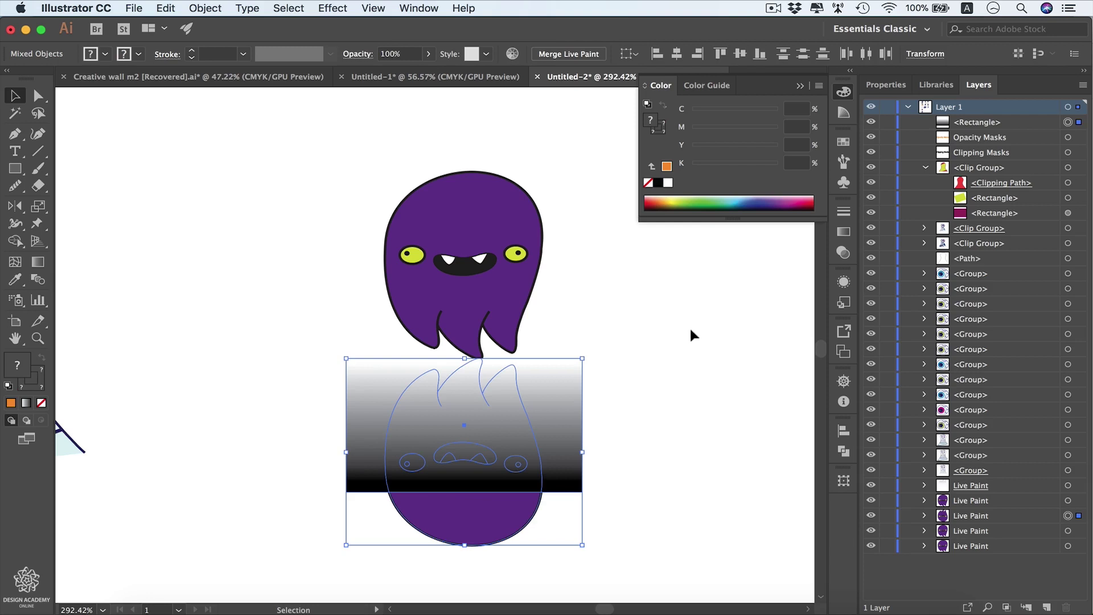
left_click(842, 253)
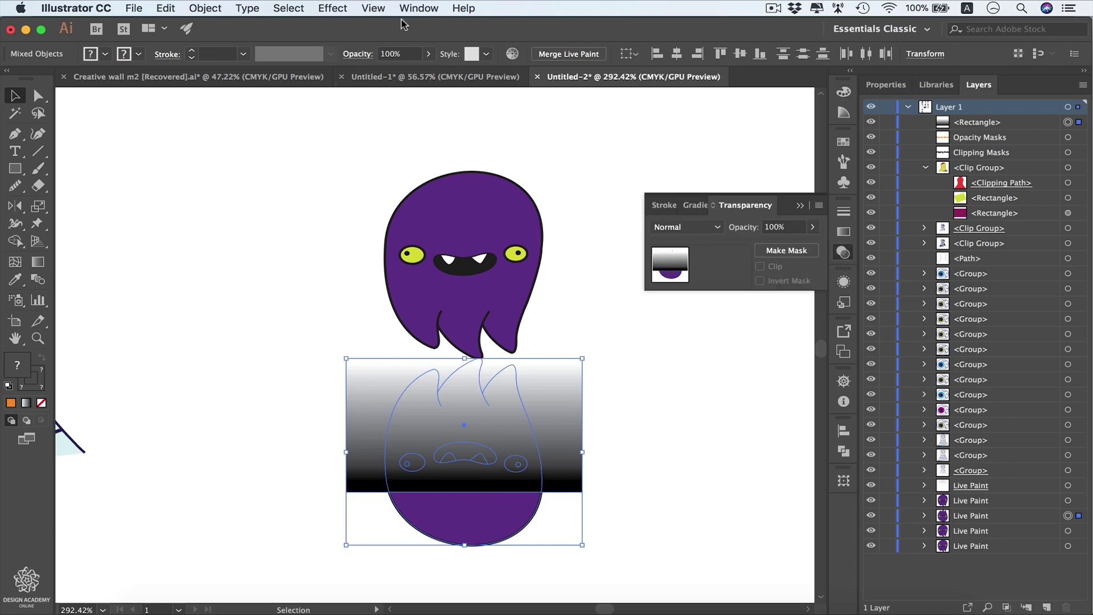
left_click(419, 8)
scroll(455, 478, "down", 1)
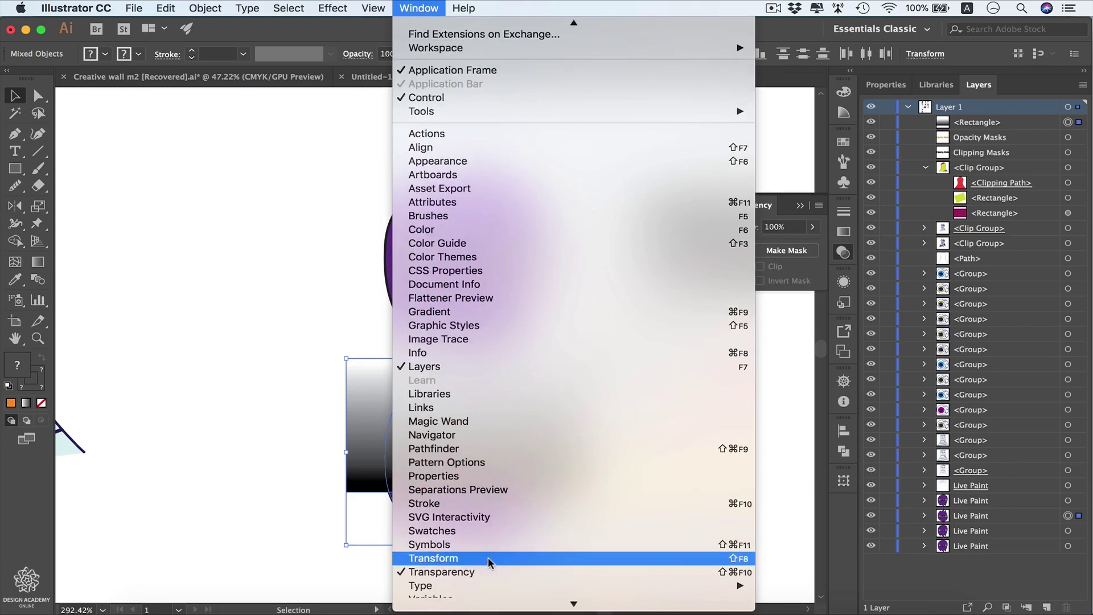
left_click(474, 570)
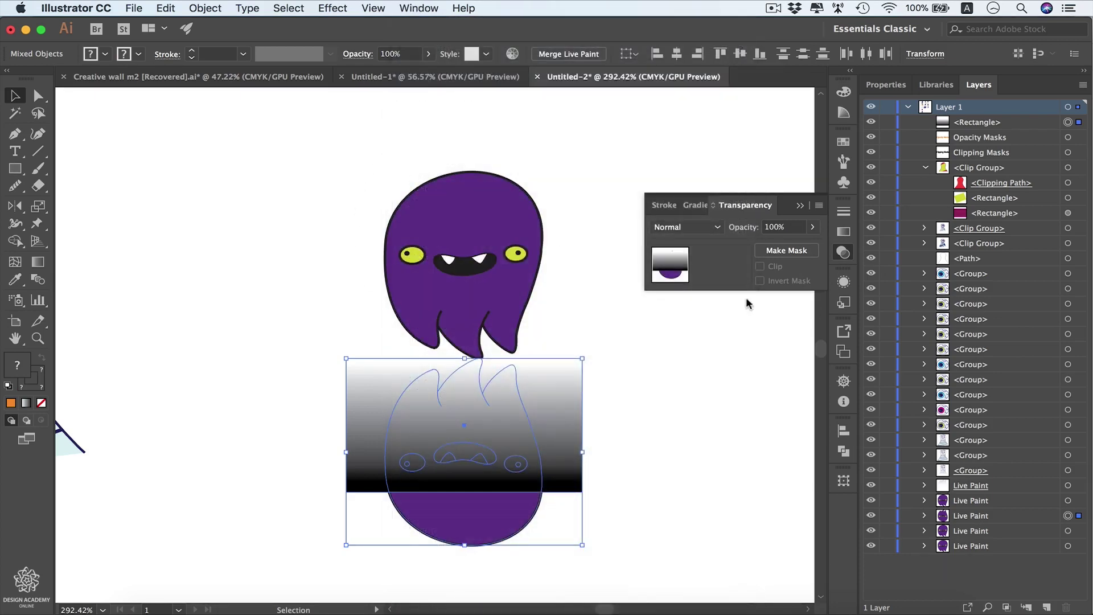
left_click(358, 54)
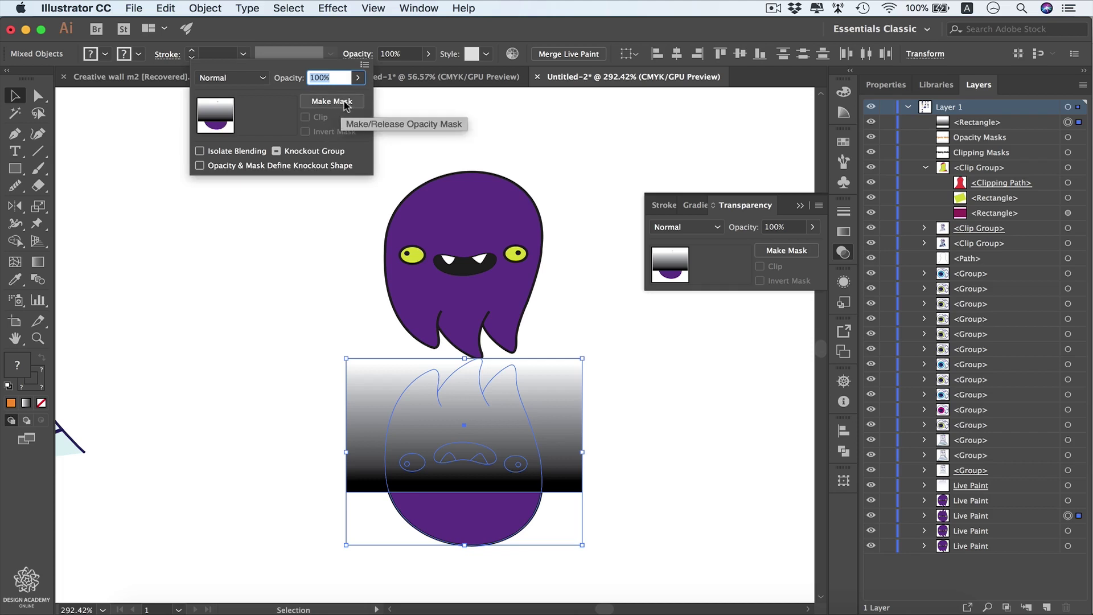
left_click(803, 253)
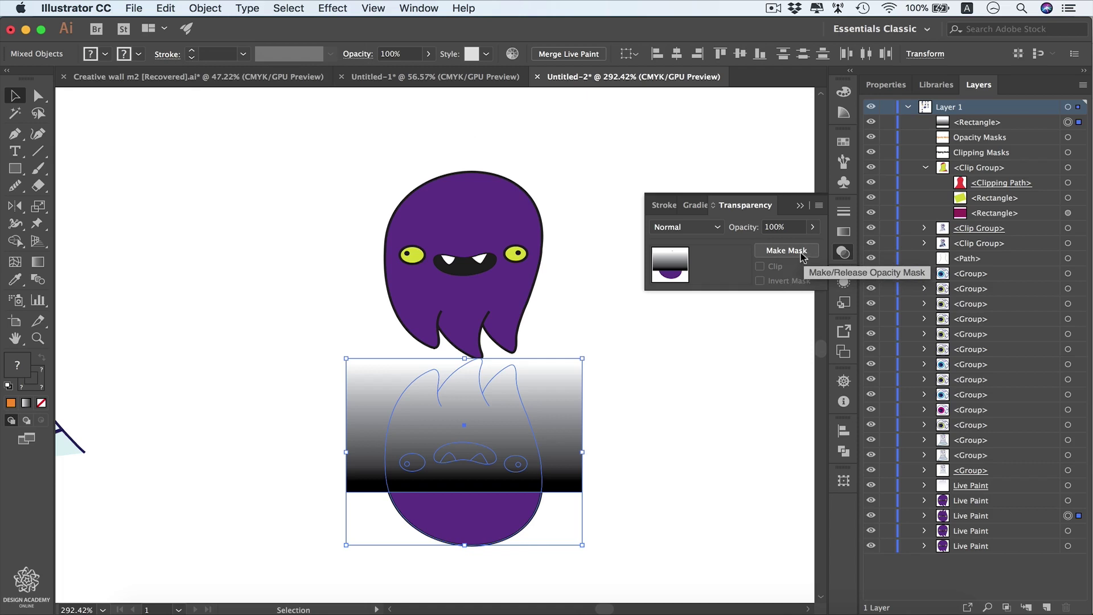
left_click(801, 252)
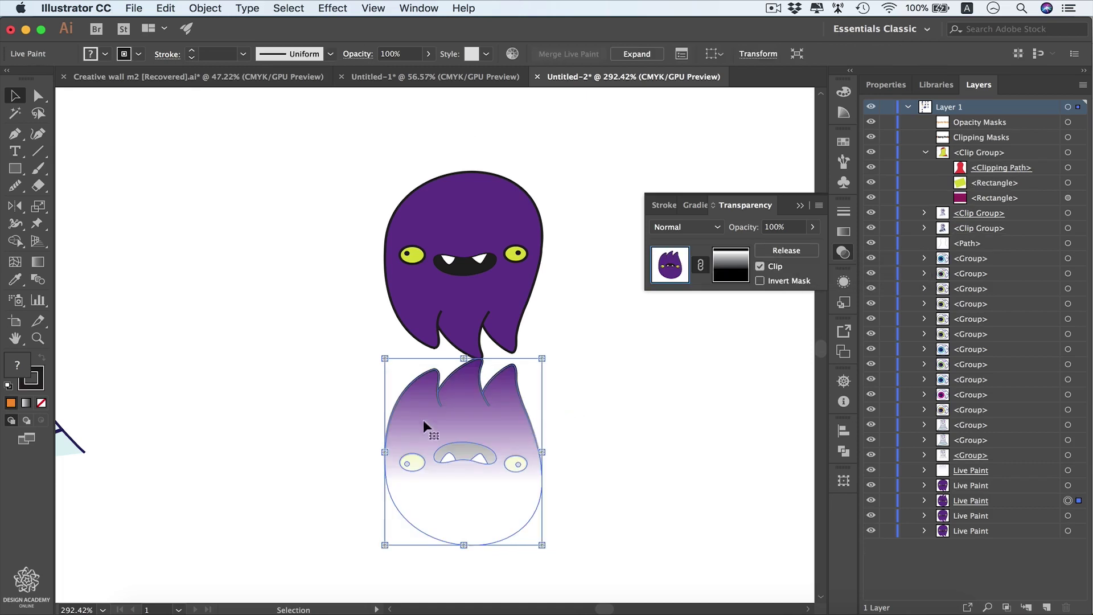
left_click(608, 441)
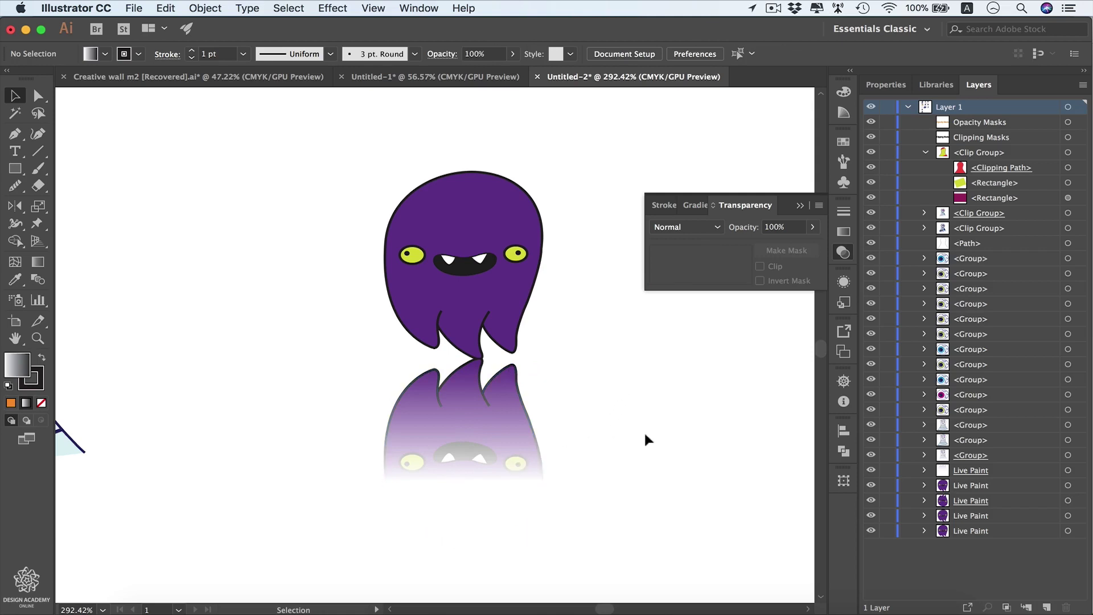
left_click(515, 431)
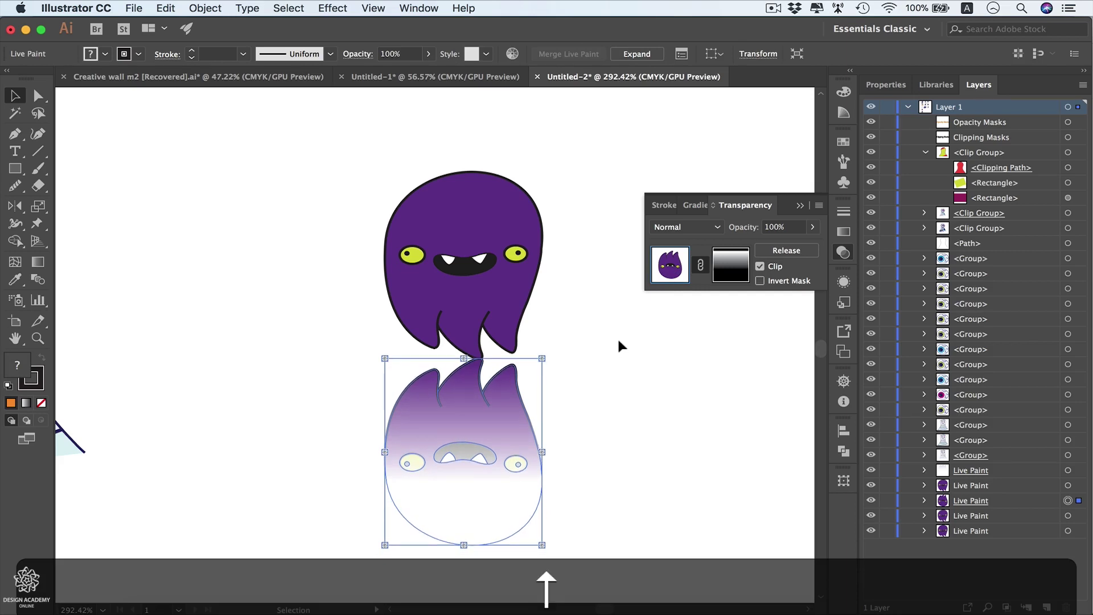
- Enter opacity mask editing and nudge the mask rectangle down and back up
left_click(737, 268)
key("Down")
key("Down")
key("Down")
key("Down")
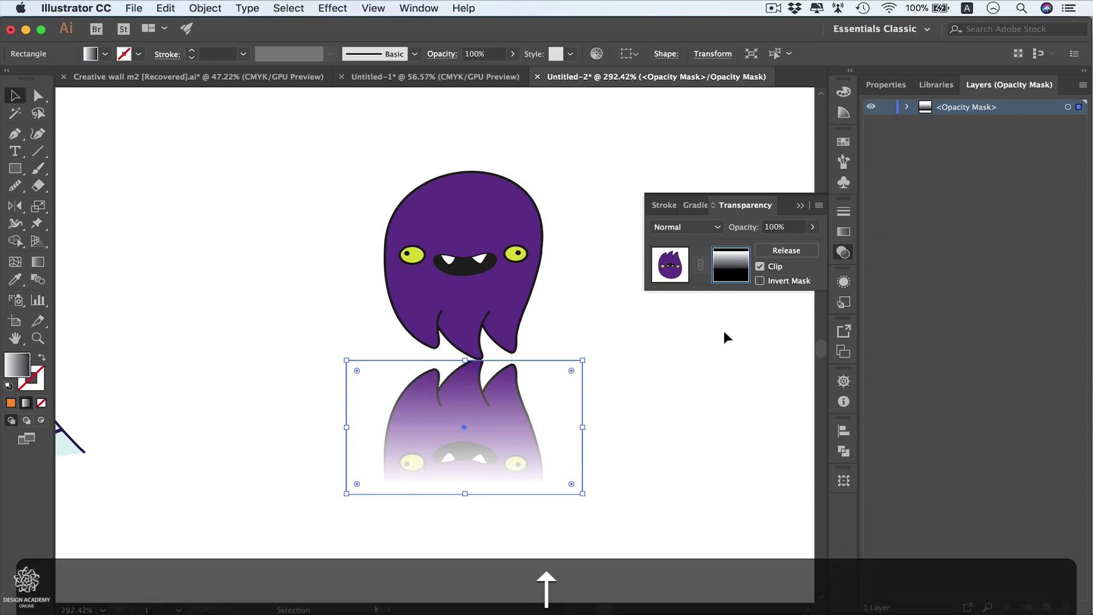
key("Up")
key("Up")
key("Up")
key("Up")
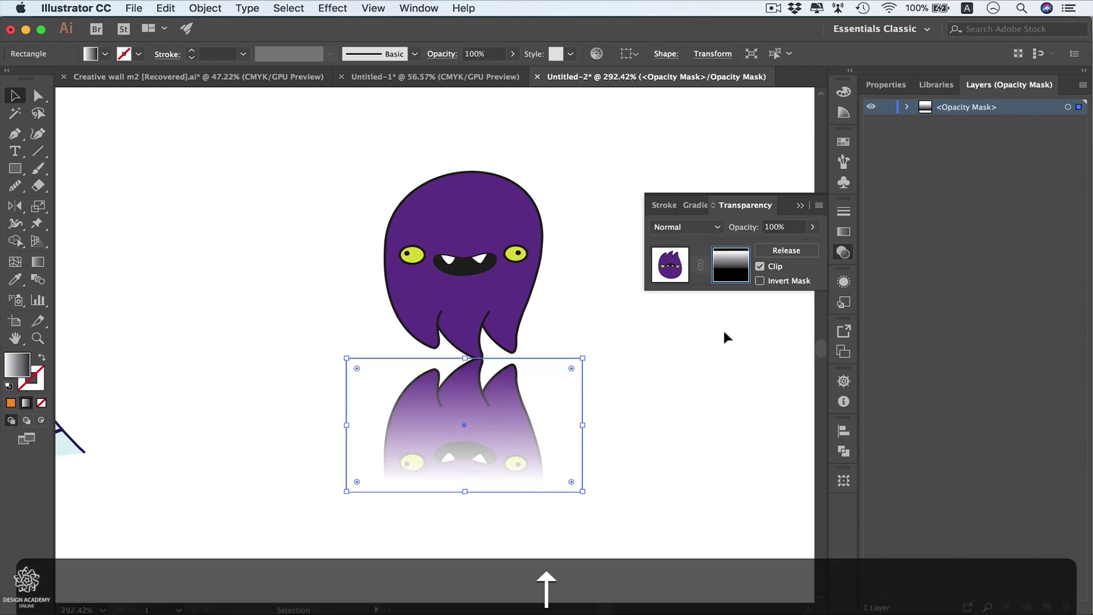
key("Down")
key("Down")
key("Down")
key("Up")
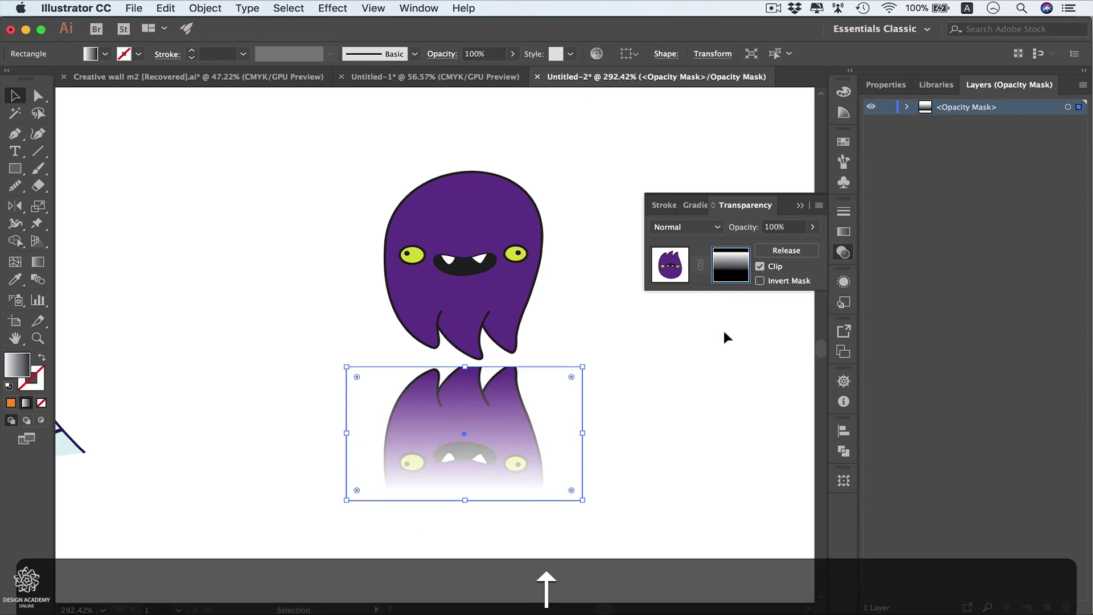
key("Up")
key("Up")
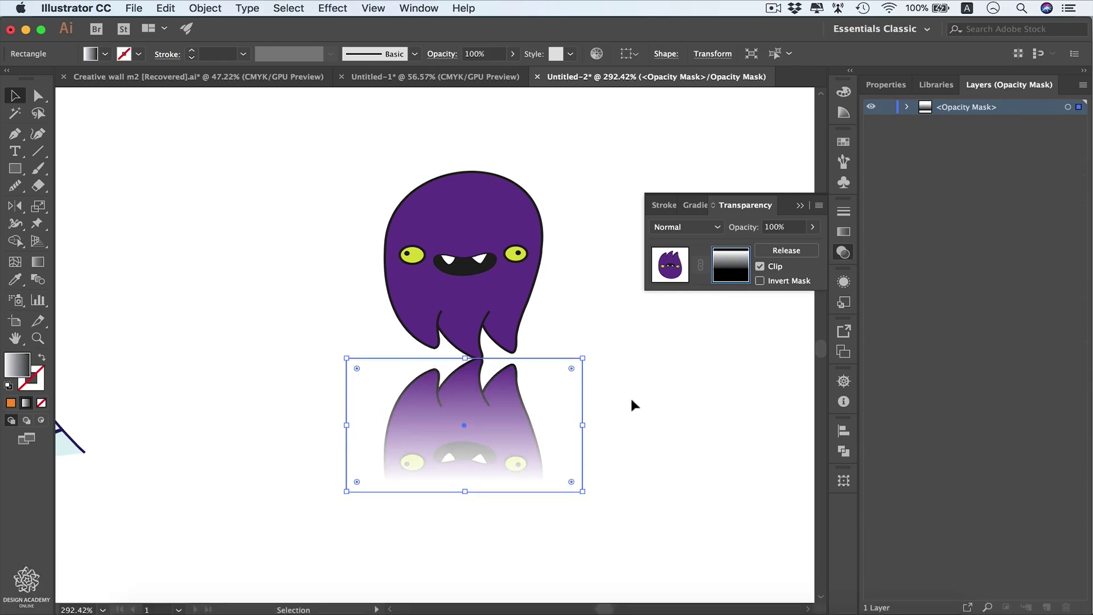
- Redraw the mask gradient from the top downward so the reflection fades out sooner
left_click(38, 265)
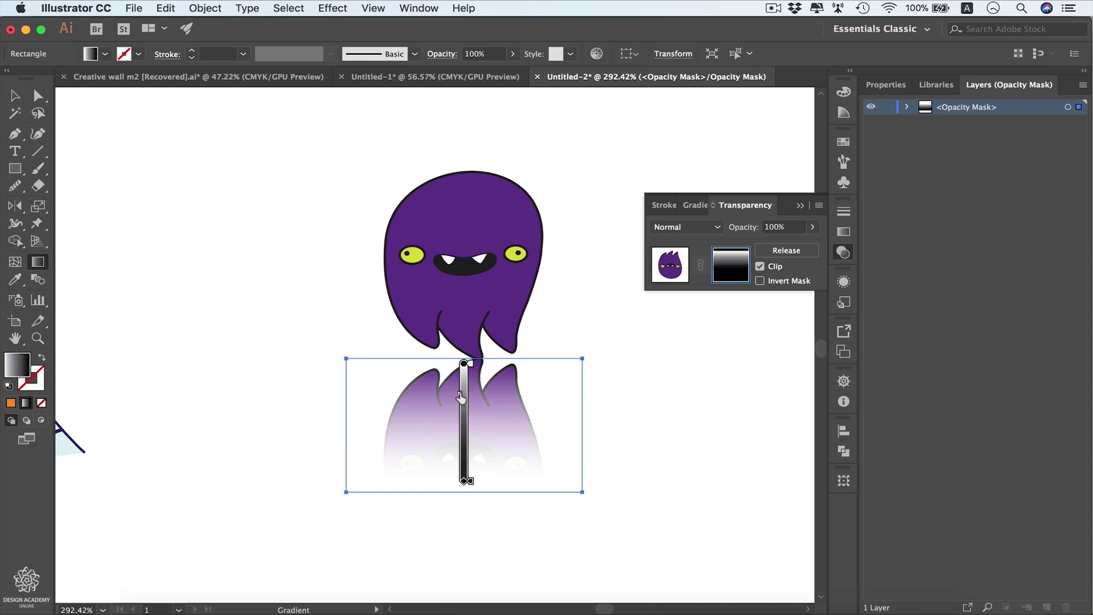
left_click(464, 450)
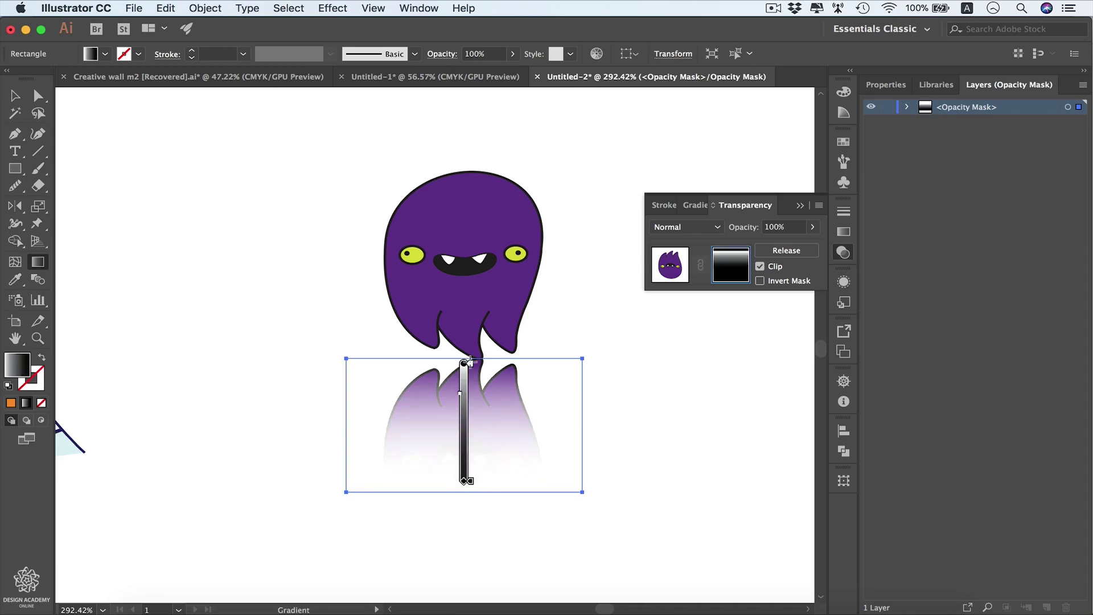
left_click_drag(479, 359, 480, 455)
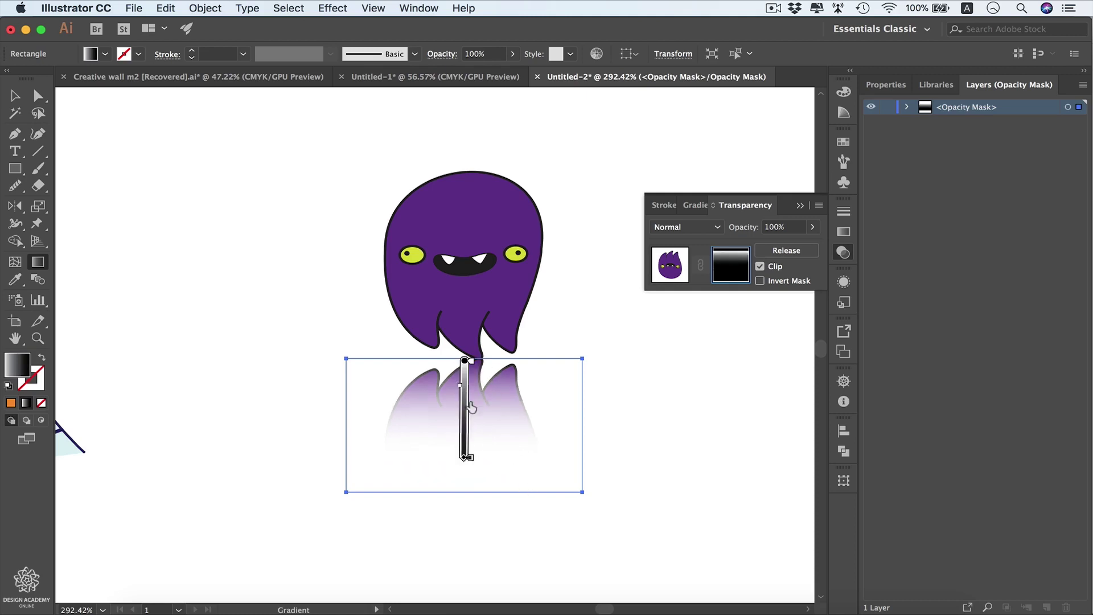
mouse_move(469, 461)
double_click(467, 458)
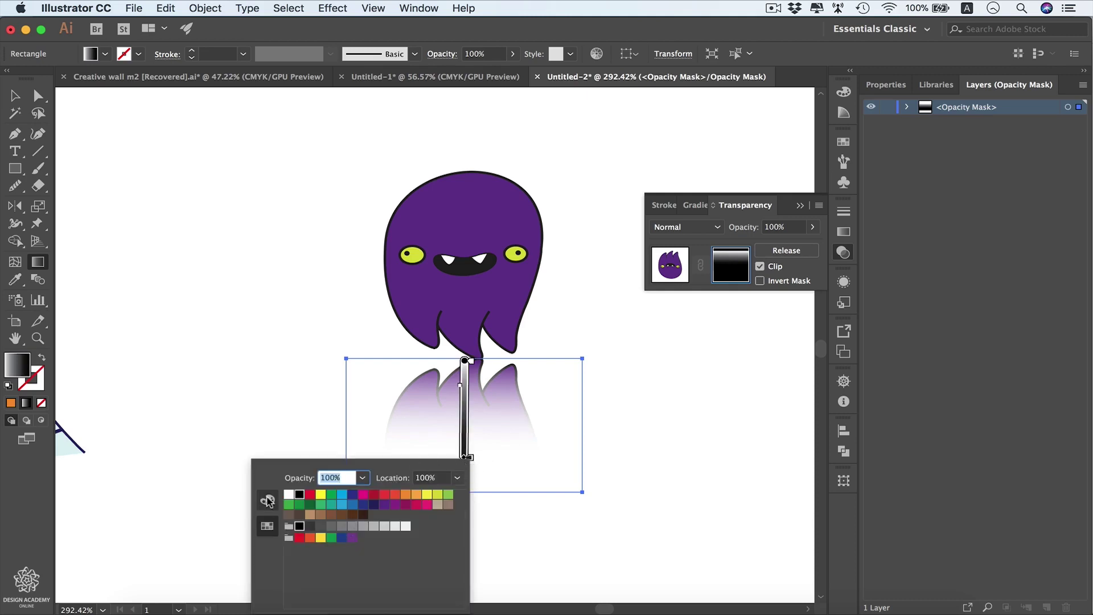
left_click(268, 500)
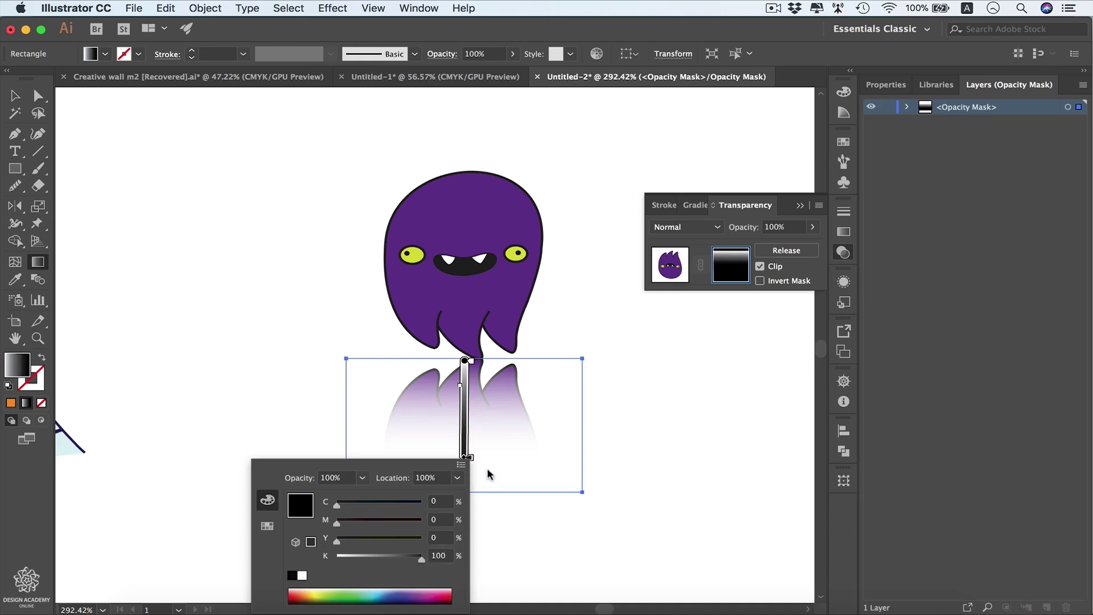
key("Escape")
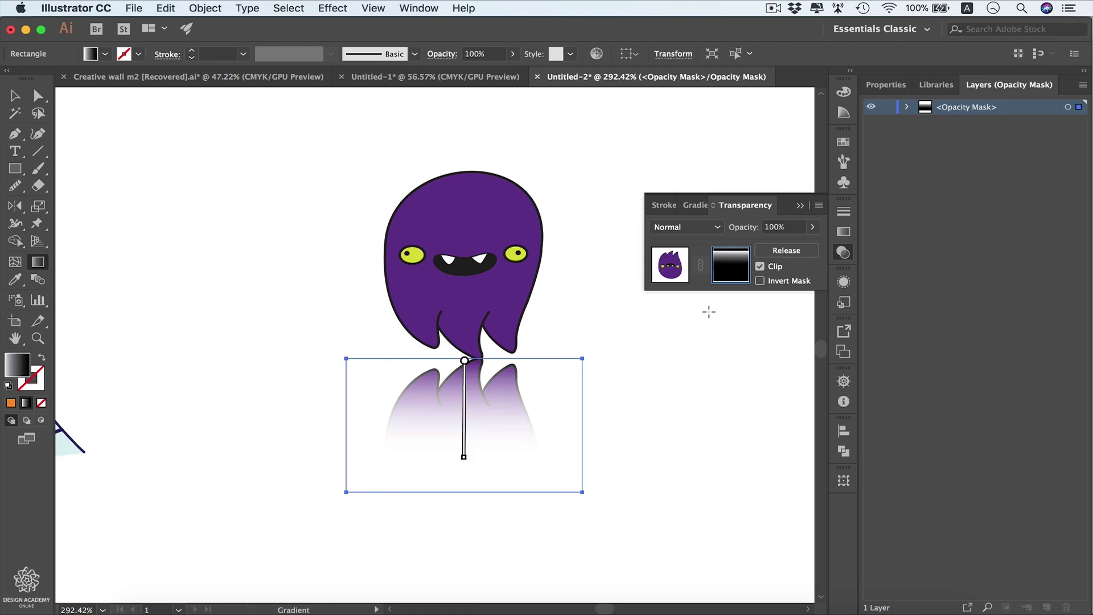
- Try Invert Mask, turn it back off, and clear the selection
left_click(789, 283)
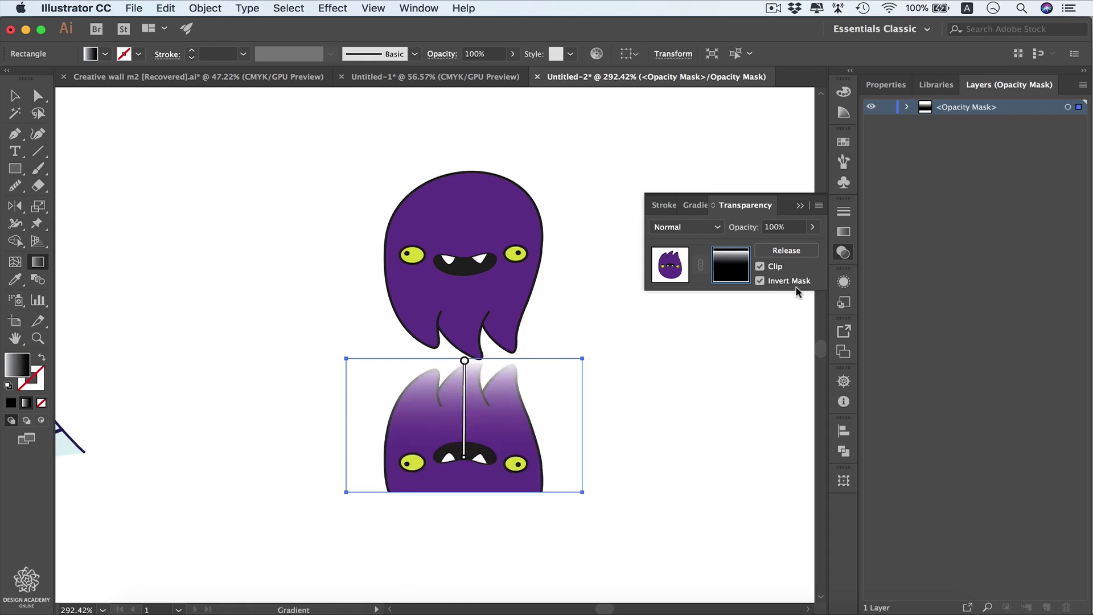
left_click(760, 281)
key("v")
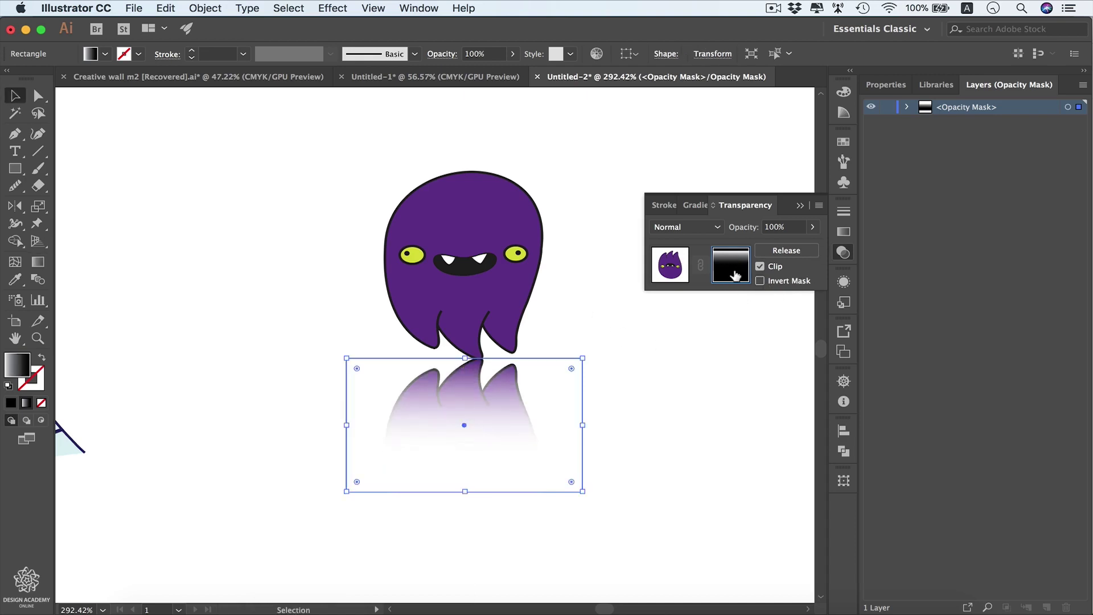
left_click_drag(590, 198, 468, 287)
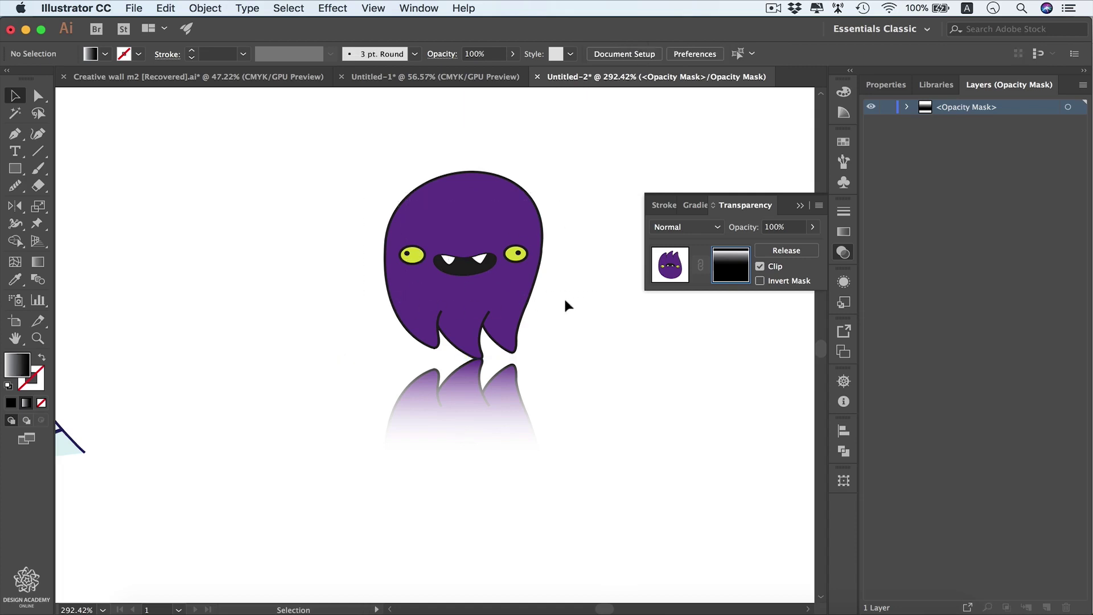
- Return to the reflection artwork and test unlinking the mask, then relink it
left_click_drag(572, 296, 520, 372)
left_click_drag(609, 215, 445, 320)
left_click(679, 276)
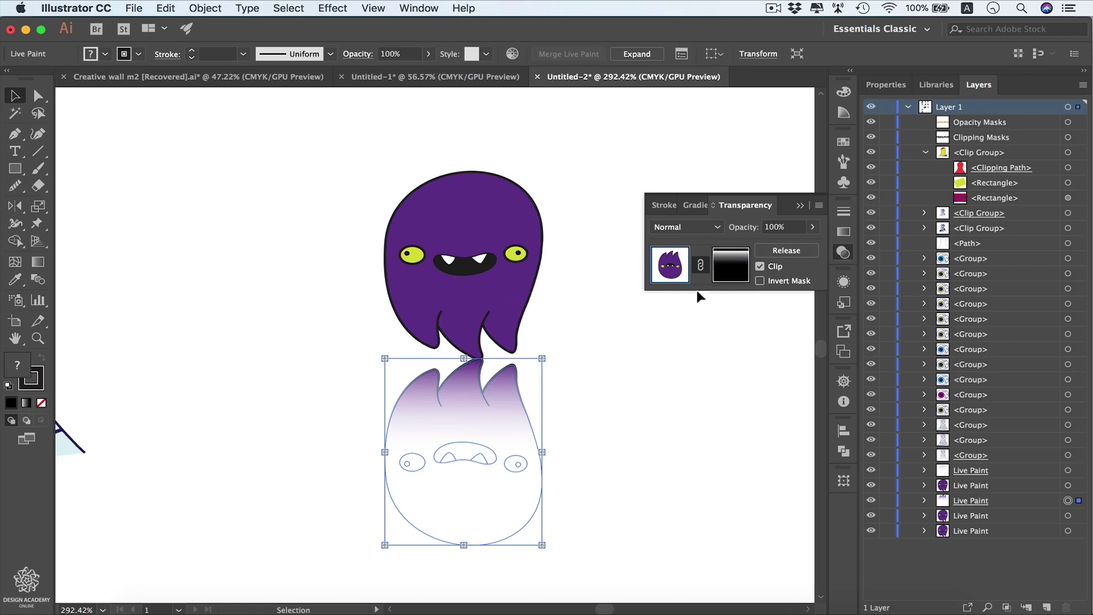
left_click(700, 266)
left_click_drag(462, 386, 487, 438)
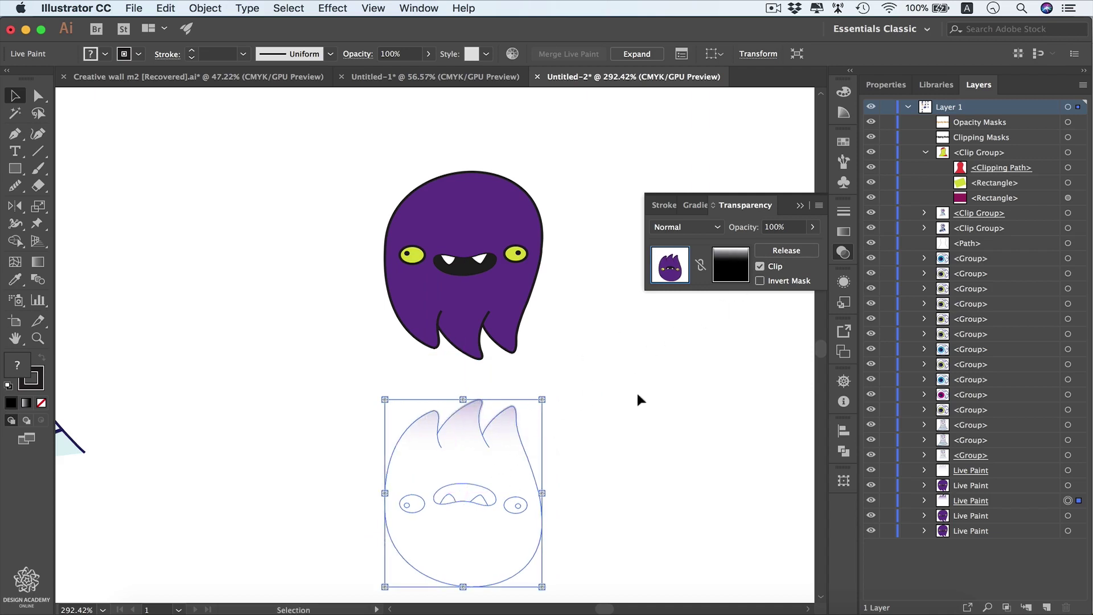
key("super+z")
key("super+z")
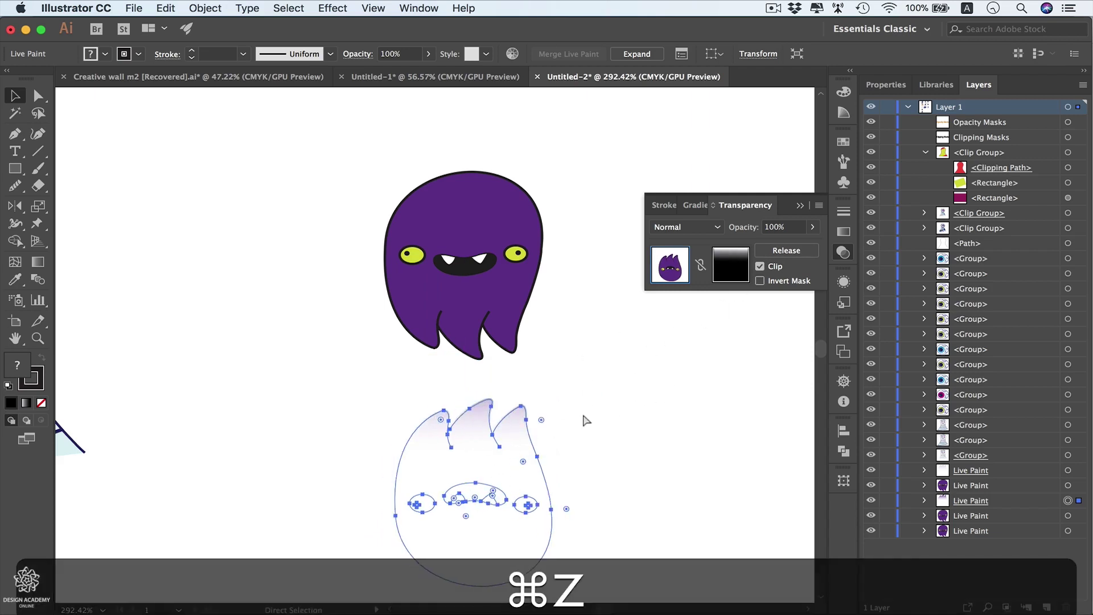
left_click(701, 266)
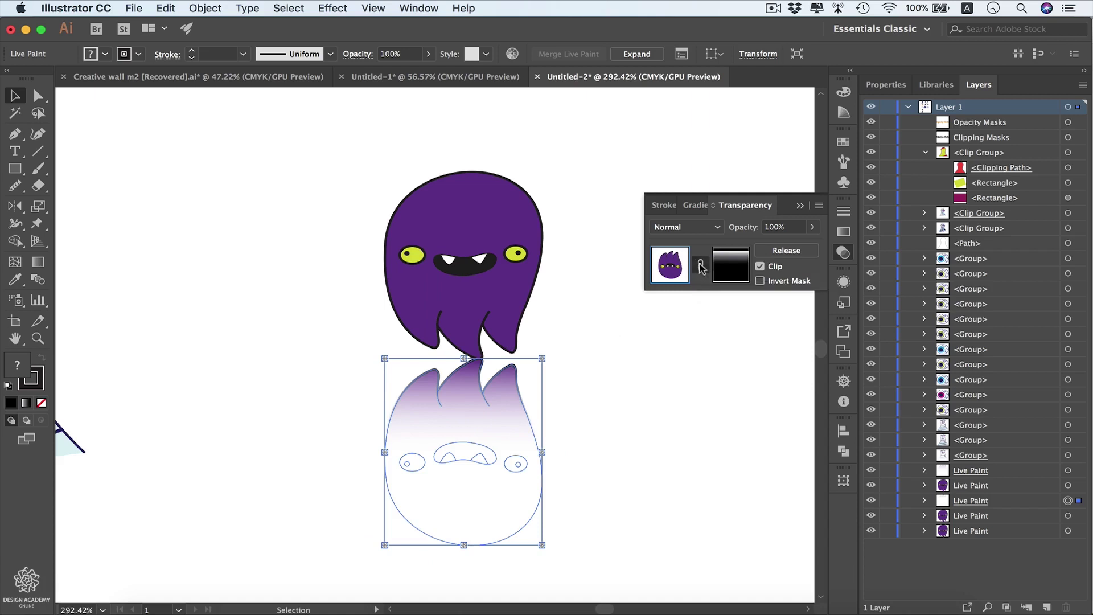
- Lower the masked reflection's opacity to 57%
left_click(813, 228)
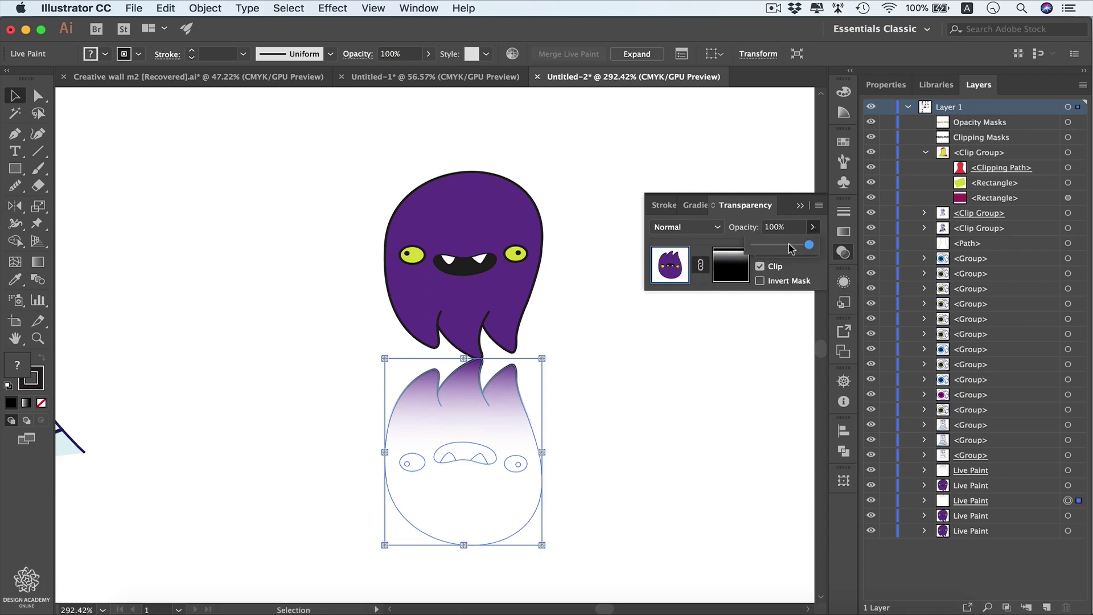
left_click_drag(795, 249, 786, 245)
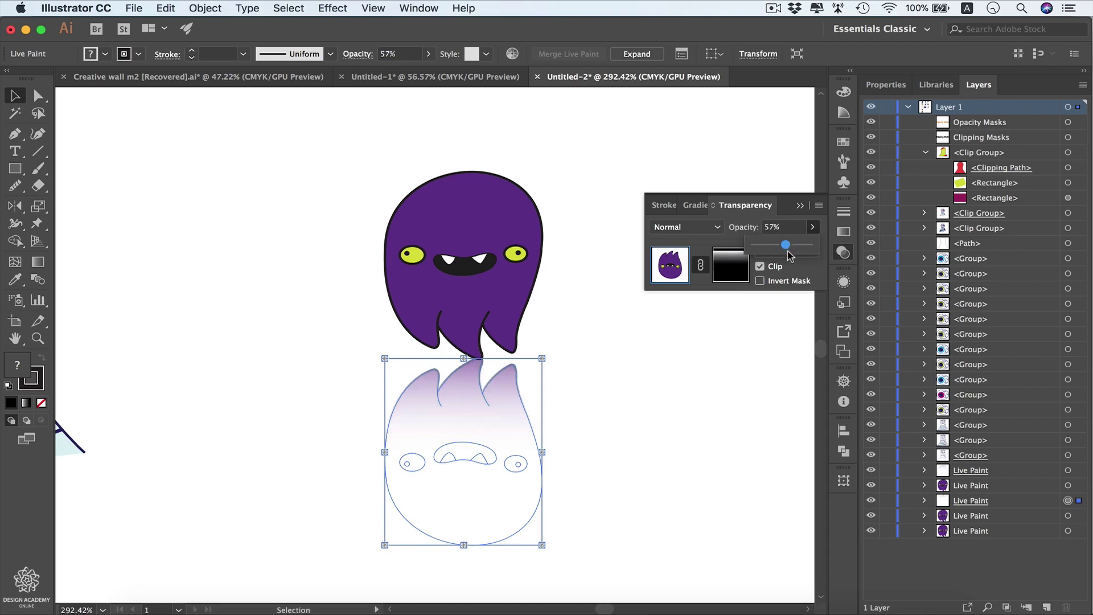
left_click(606, 412)
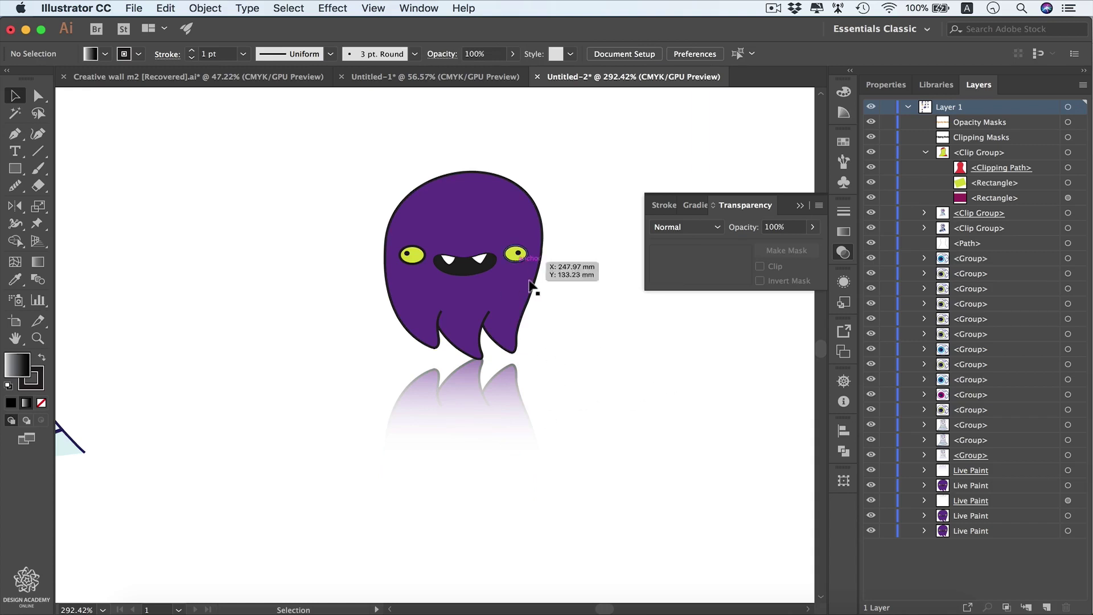
left_click(501, 417)
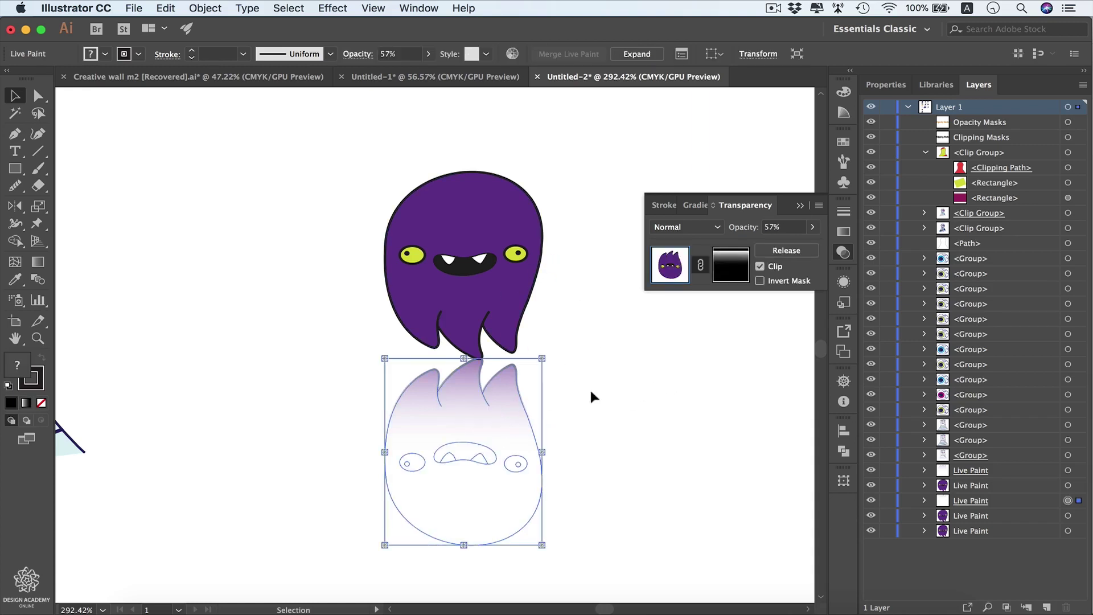
- Test releasing the opacity mask, then undo the release
left_click(791, 251)
key("super+shift+z")
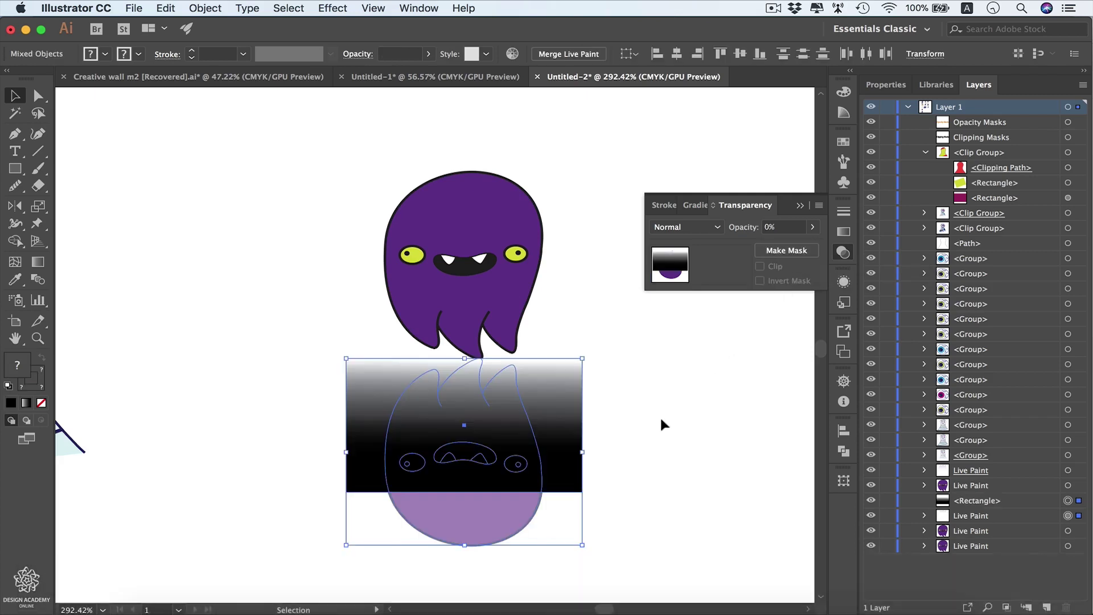
key("super+z")
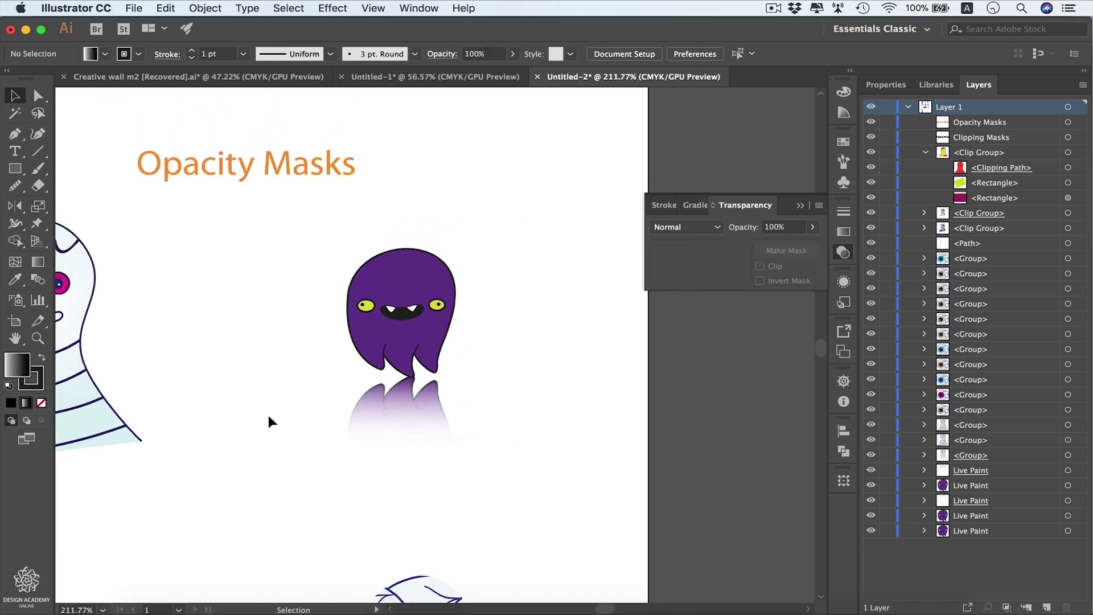
- Isolate the striped ghost's clip group, copy its body path, and exit isolation
scroll(269, 412, "down", 5)
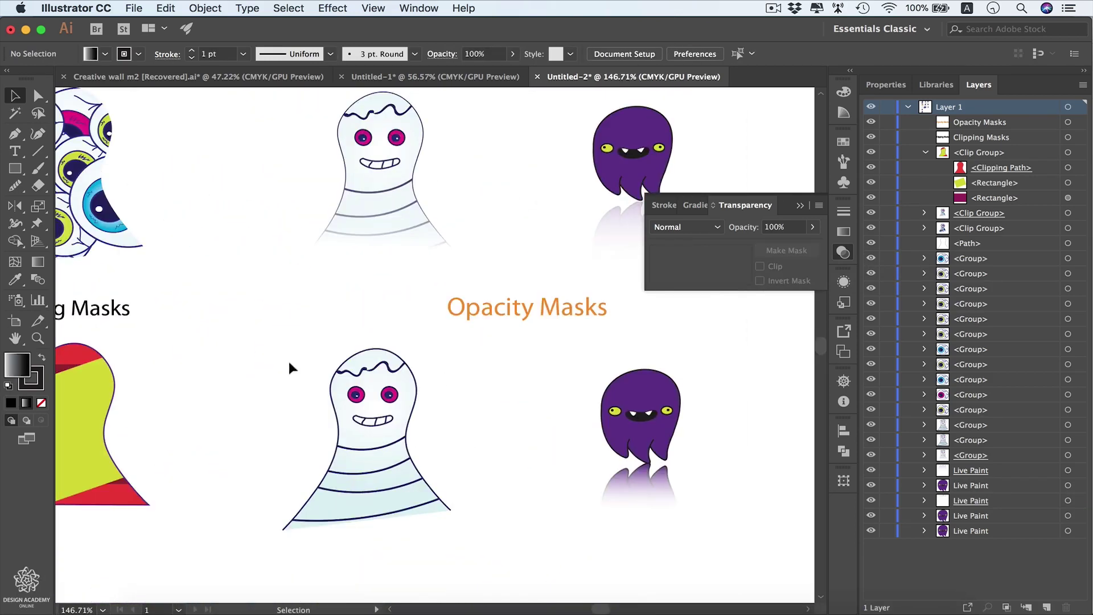
double_click(338, 439)
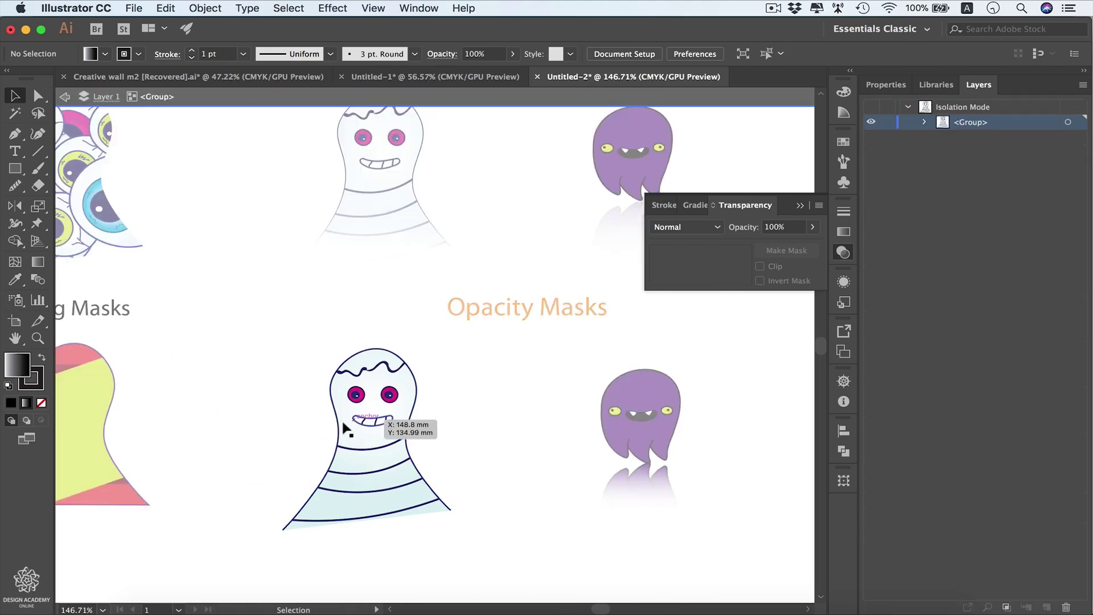
left_click(338, 455)
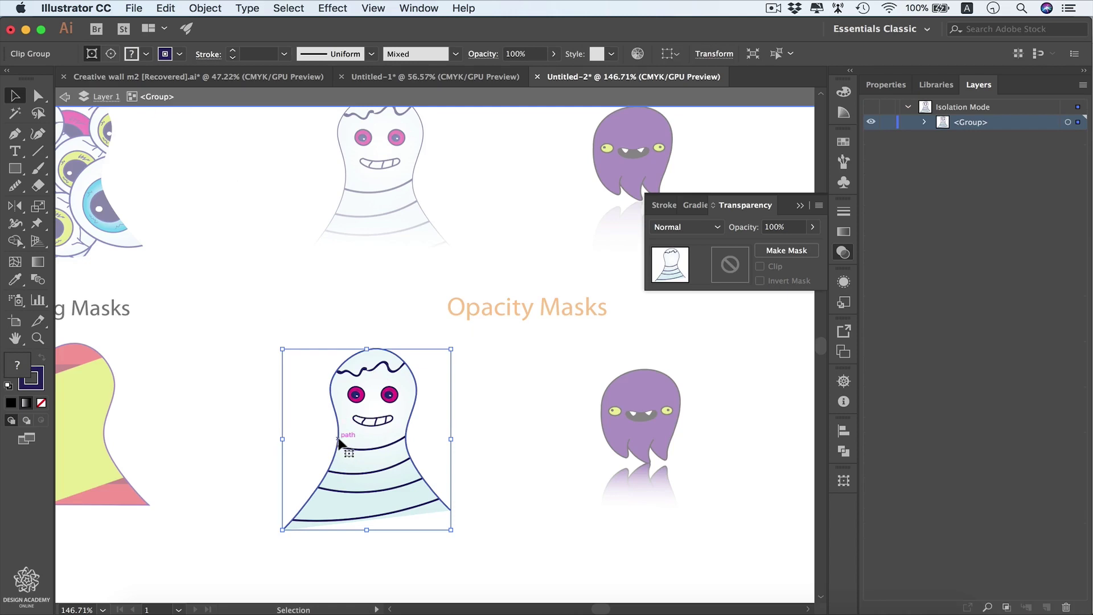
double_click(338, 441)
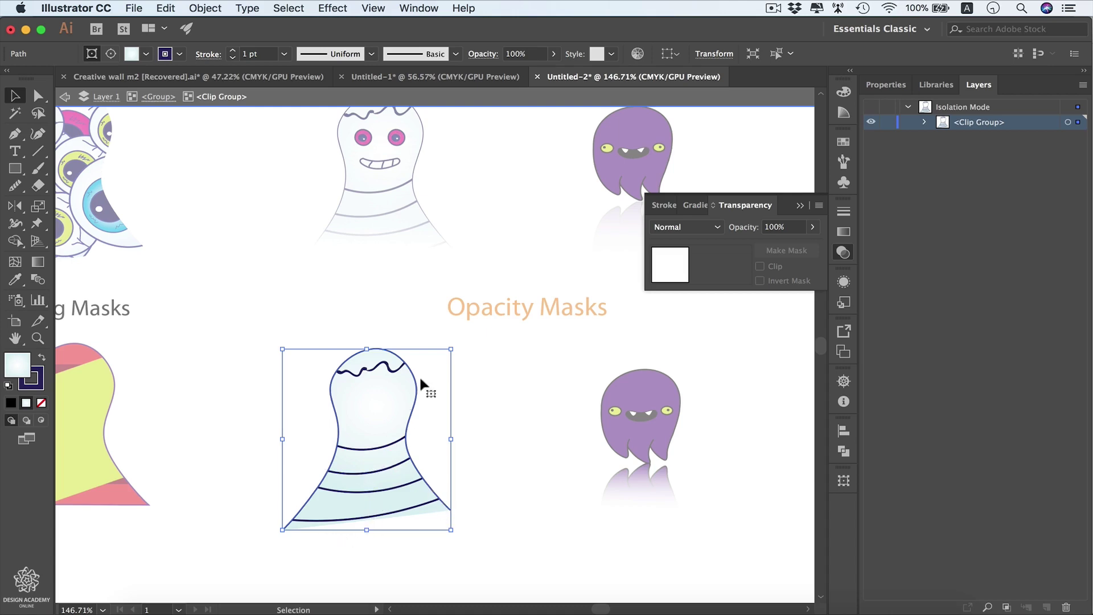
key("super")
key("super+c")
double_click(490, 425)
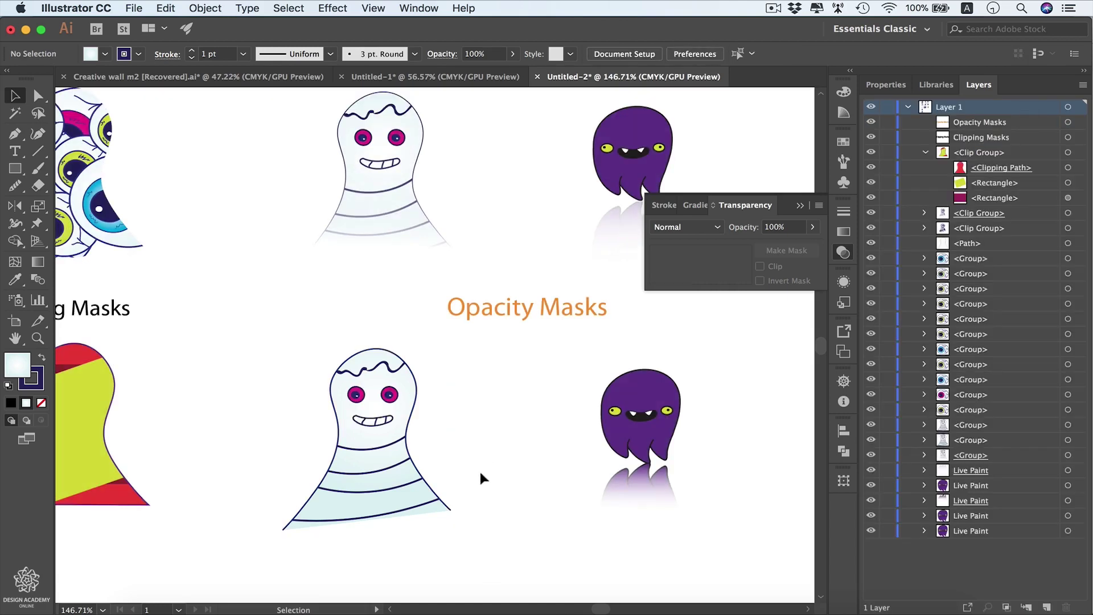
- Paste the ghost body in front over the striped ghost and delete the stray pasted copy
key("super+v")
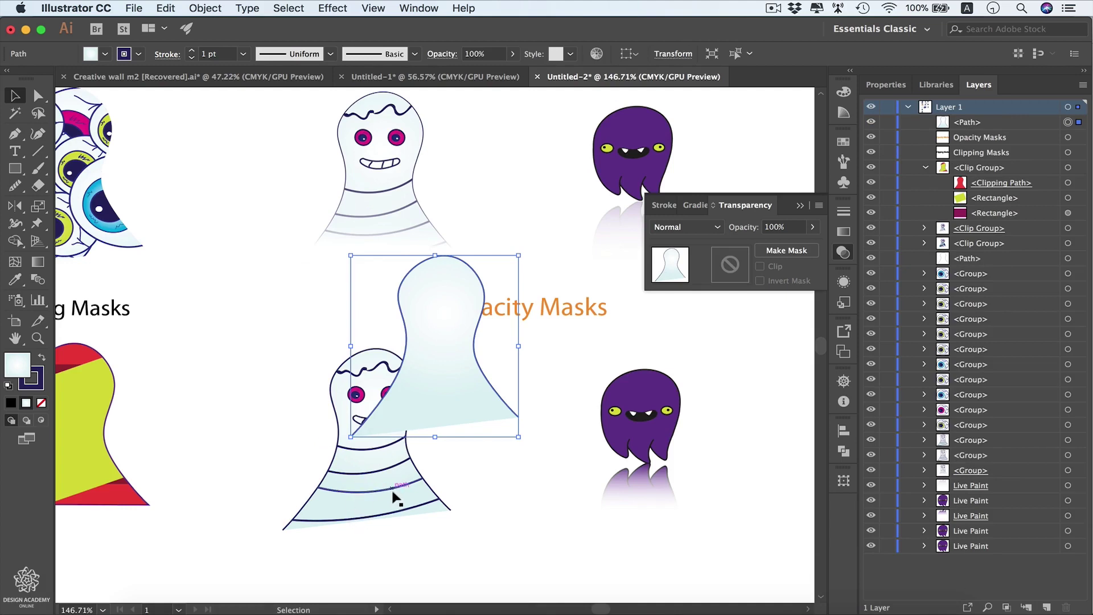
key("super")
key("super+f")
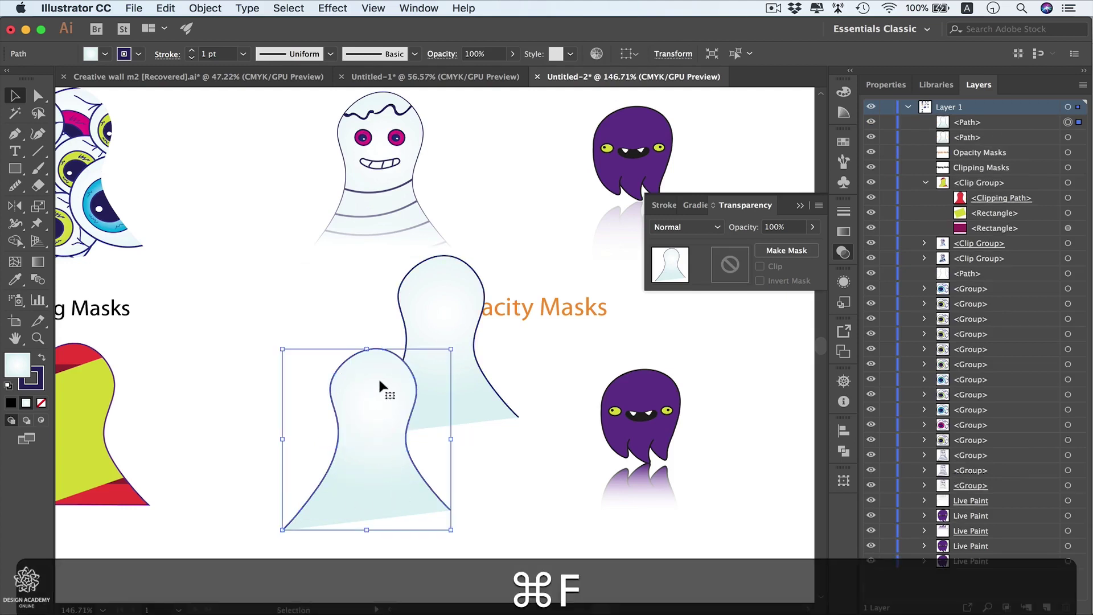
left_click(444, 319)
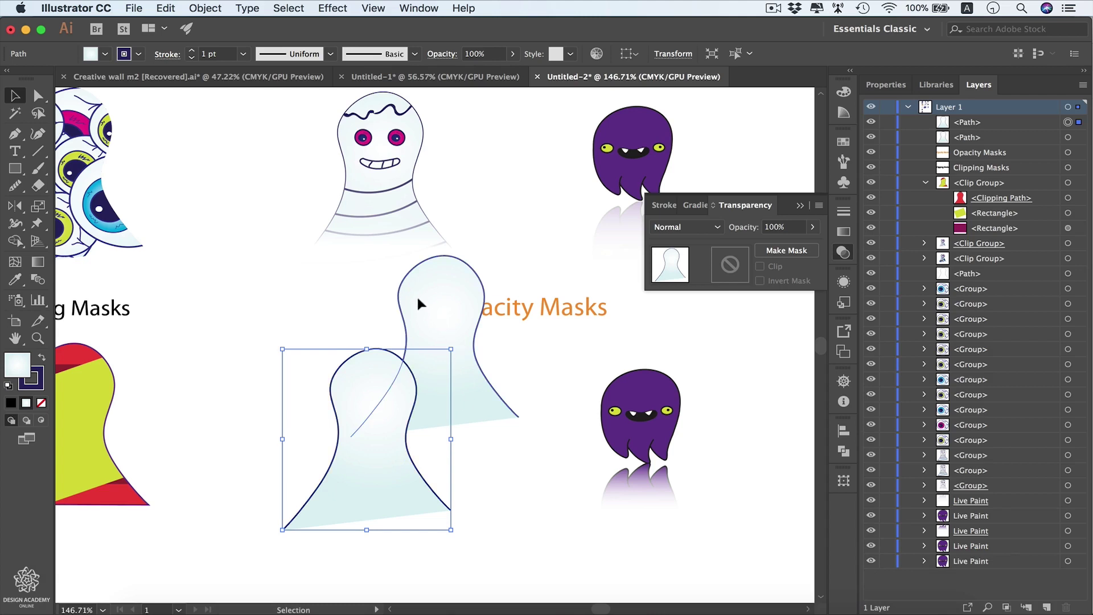
key("BackSpace")
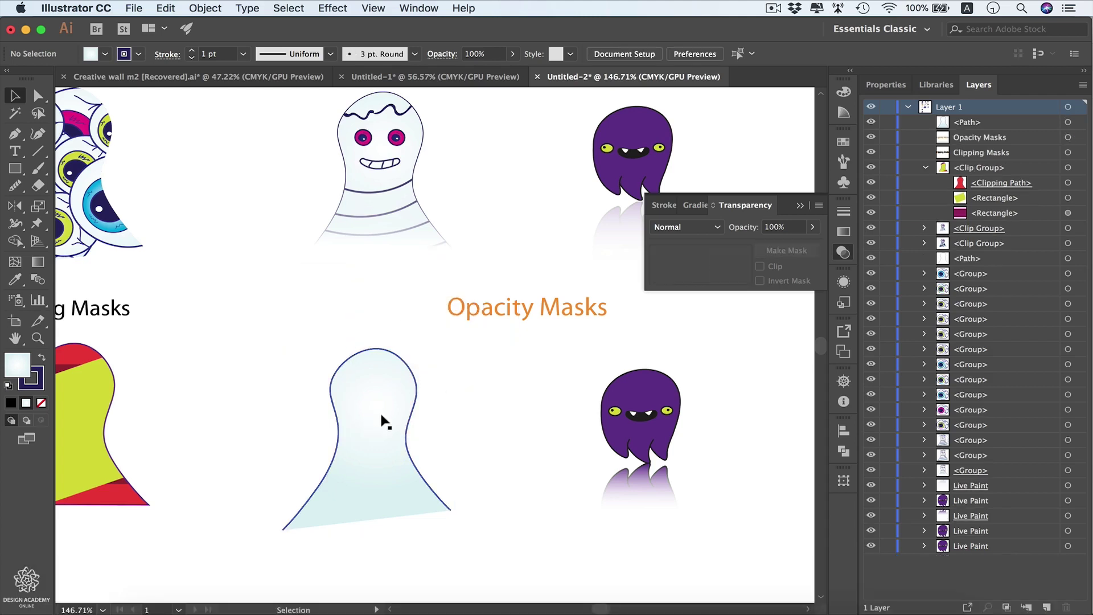
left_click(384, 418)
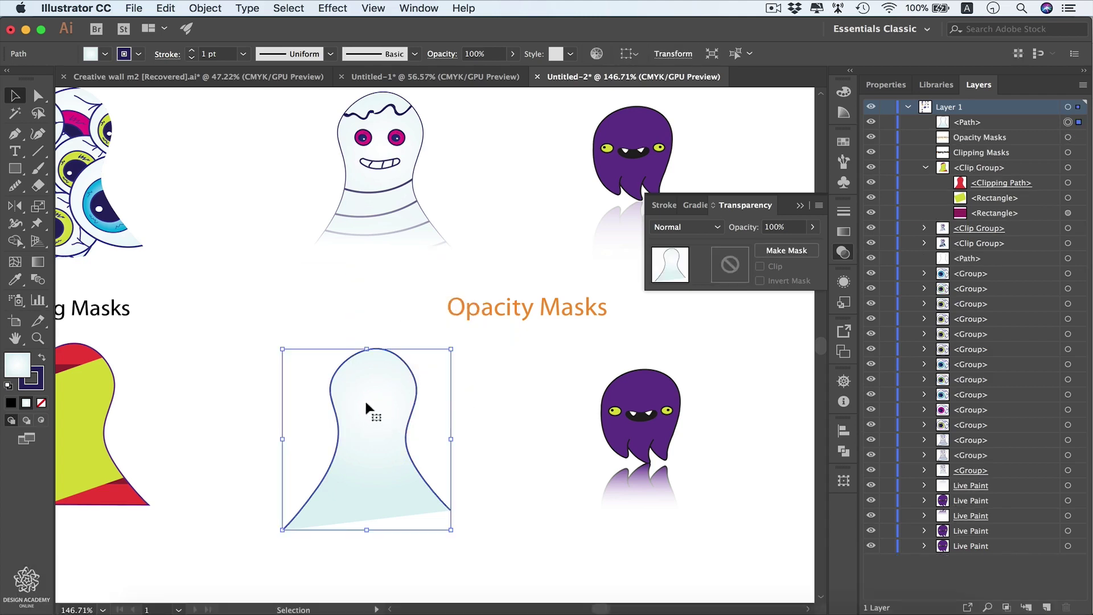
left_click(38, 381)
- Remove the ghost silhouette's outline and fill it with the White, Black gradient
left_click(41, 403)
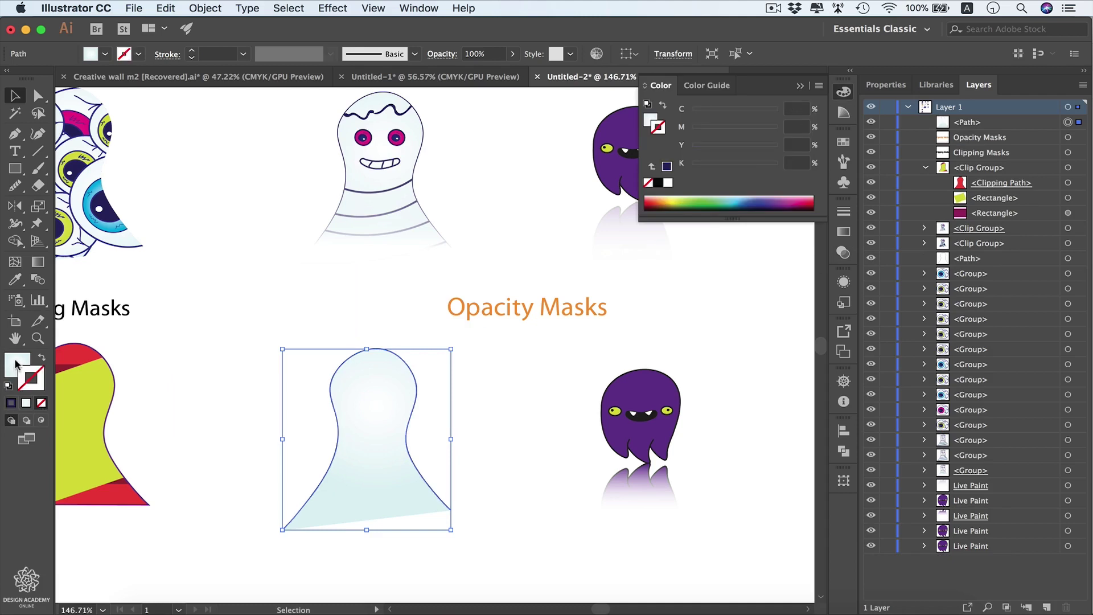
left_click(844, 233)
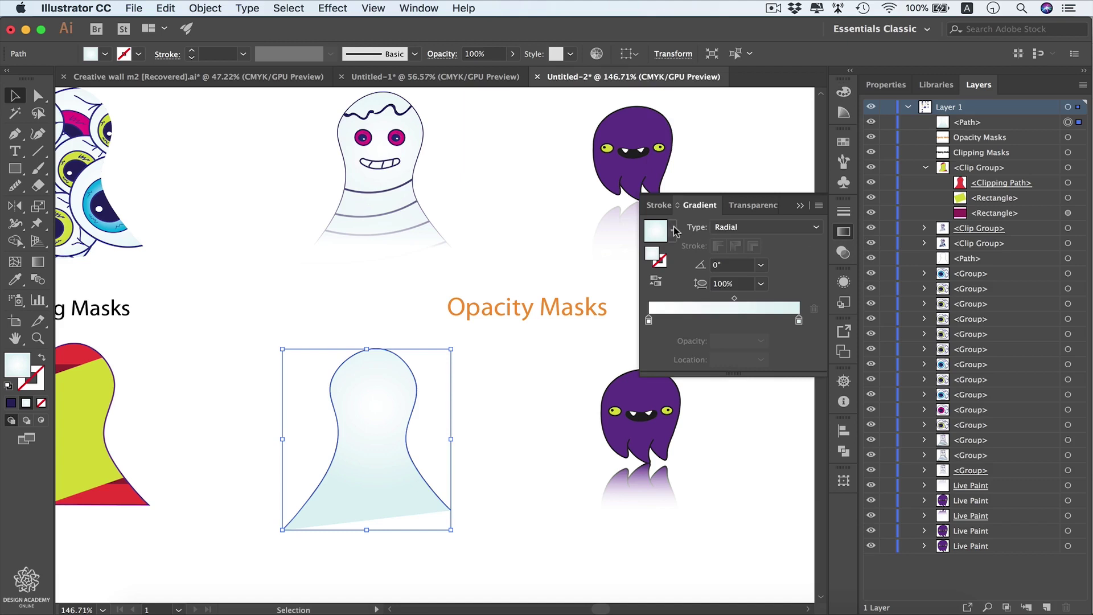
left_click(674, 229)
scroll(598, 268, "up", 3)
left_click(574, 254)
- Select both ghosts and make the silhouette an opacity mask
left_click_drag(497, 410, 344, 476)
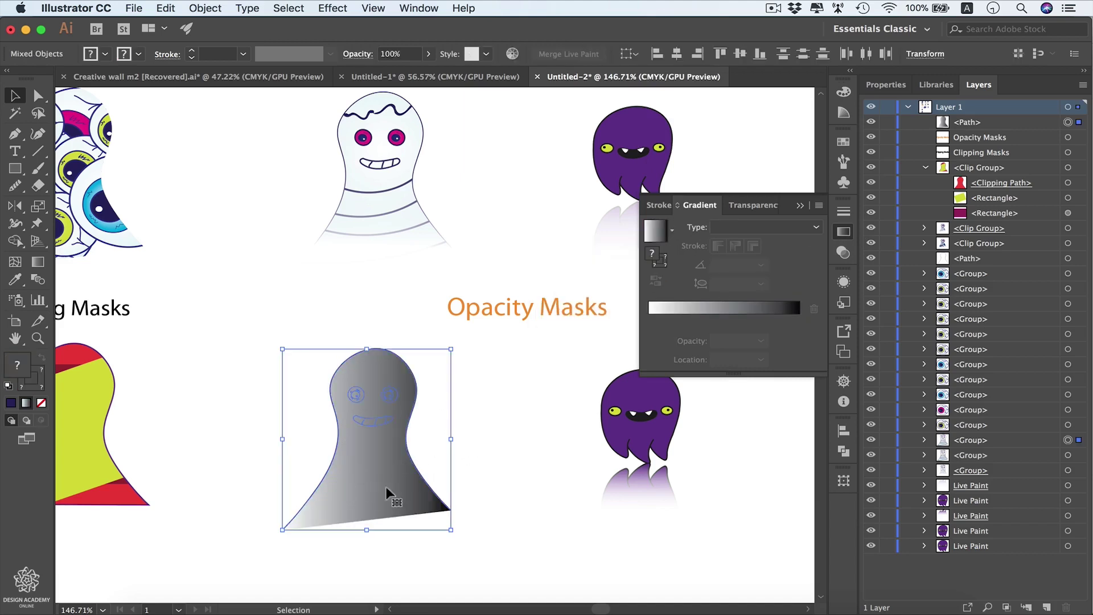
left_click(843, 252)
left_click(788, 251)
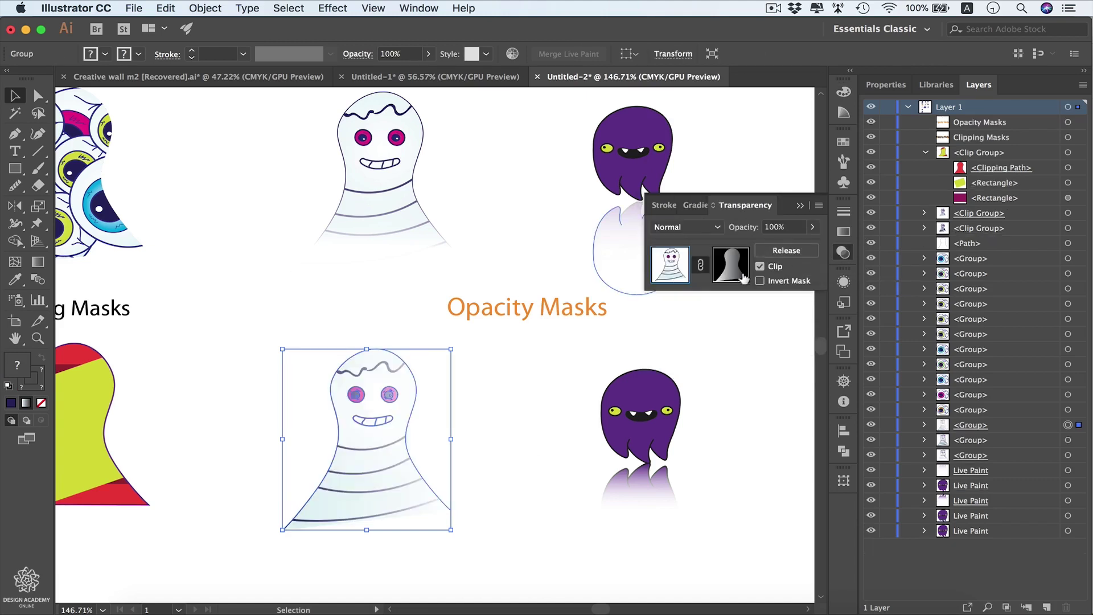
- Drag the ghost mask's gradient from the ghost's top down to its bottom edge
left_click(734, 273)
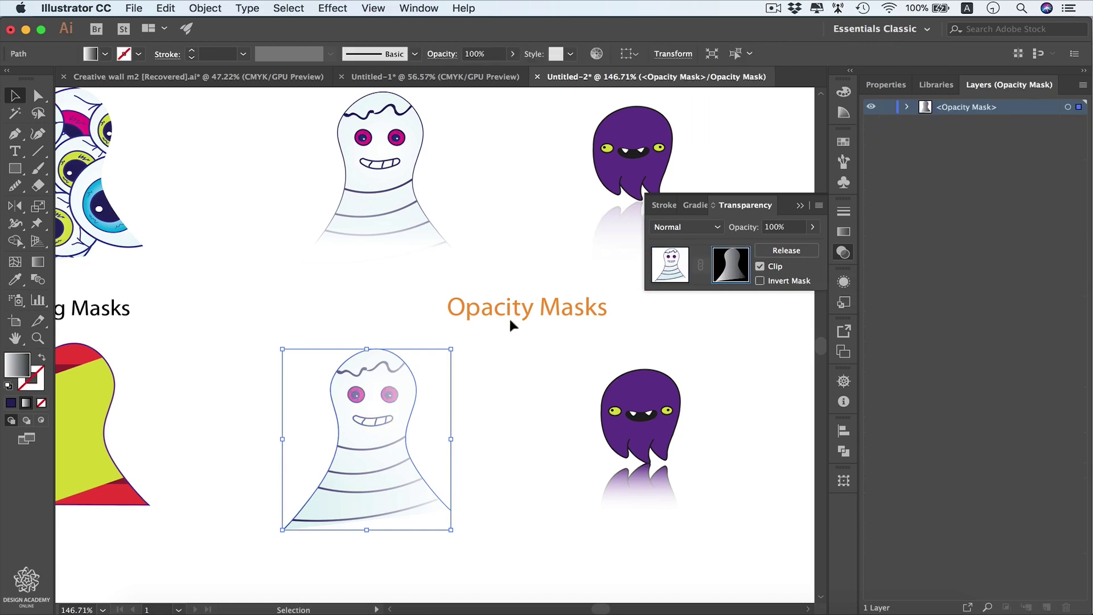
left_click(38, 261)
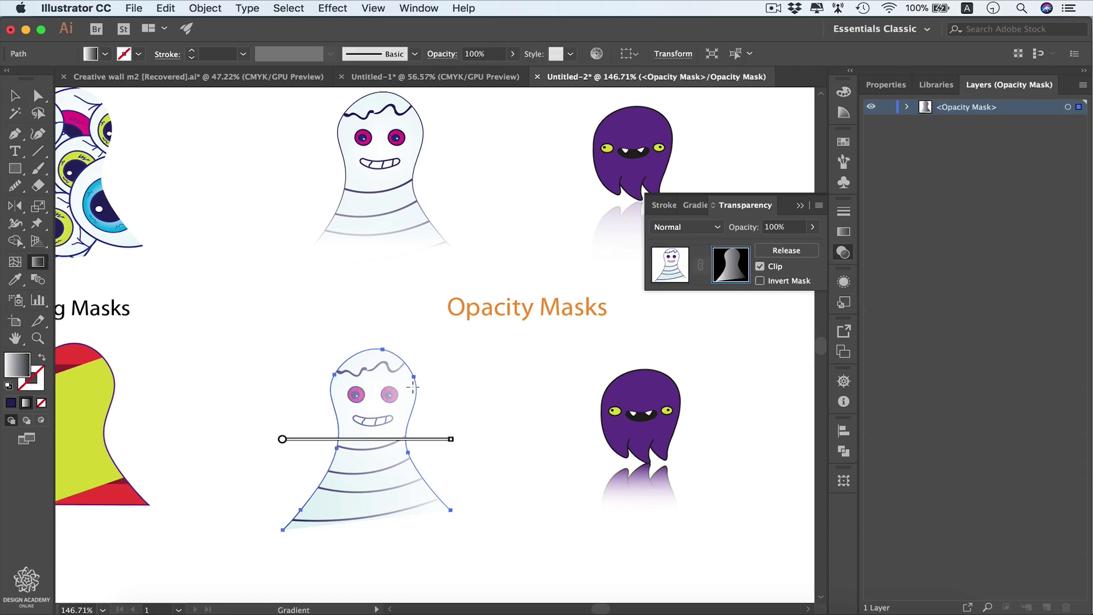
key("super")
left_click_drag(368, 445, 373, 519)
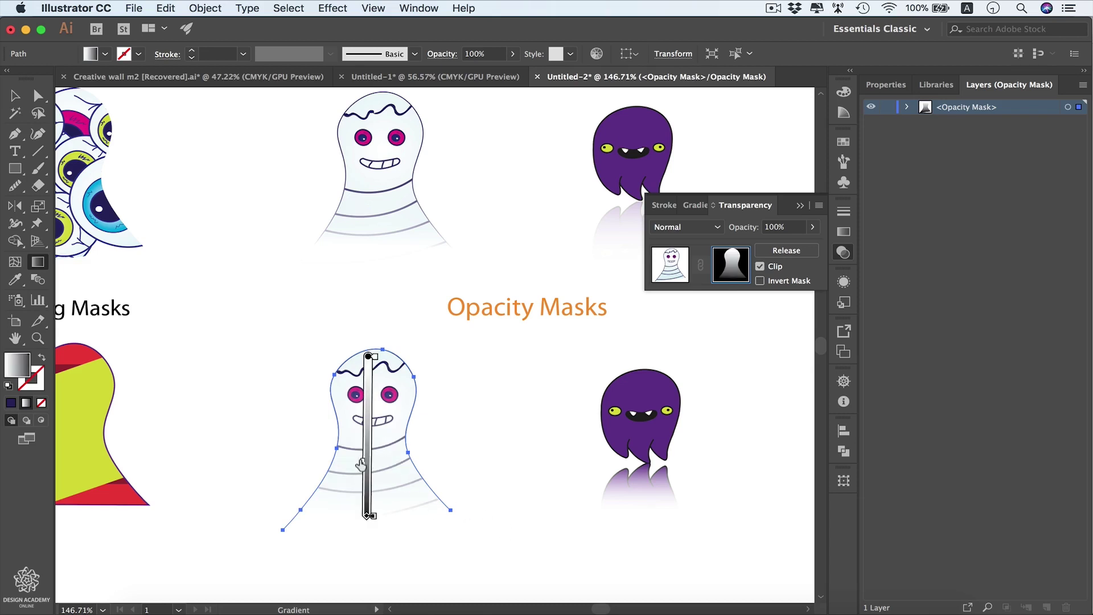
left_click(15, 95)
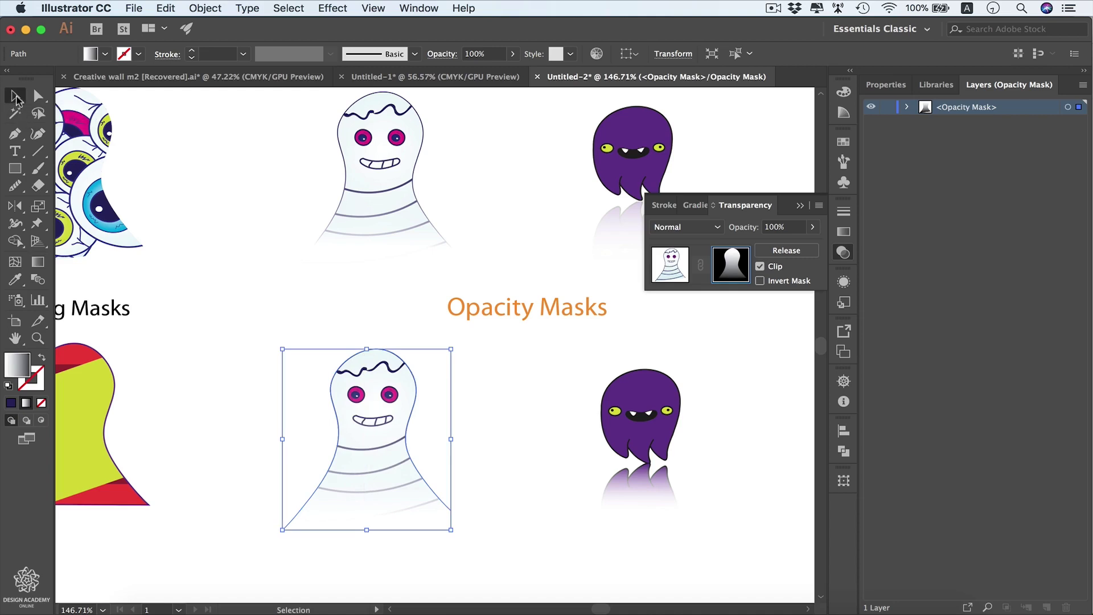
left_click(520, 446)
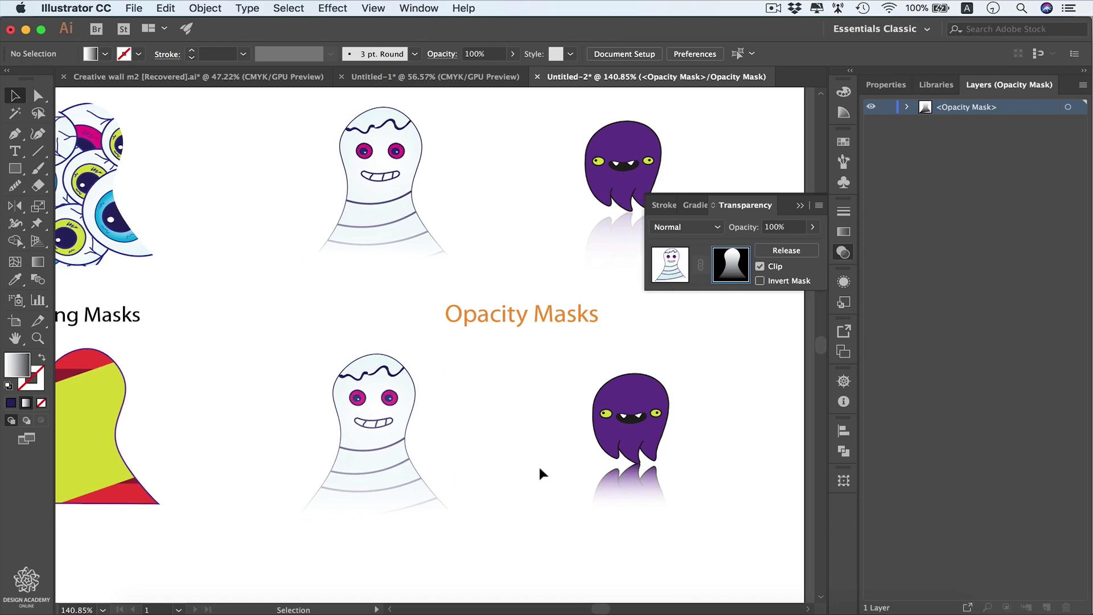
scroll(538, 467, "down", 3)
scroll(539, 466, "down", 5)
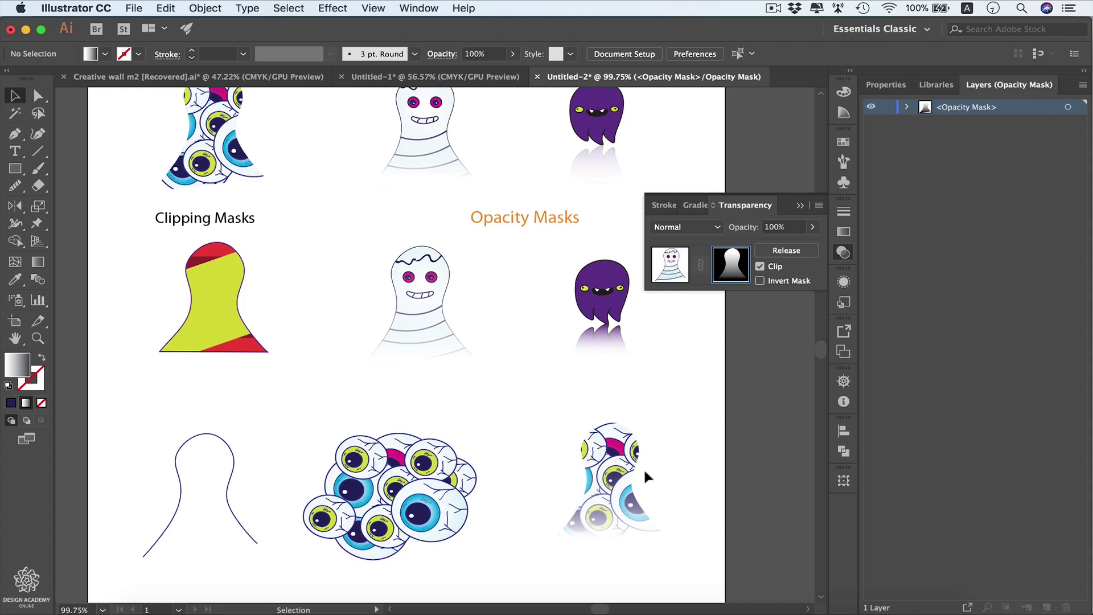
- In Untitled-1, move the black circle so it sits exactly over the round NYC artwork
left_click(431, 76)
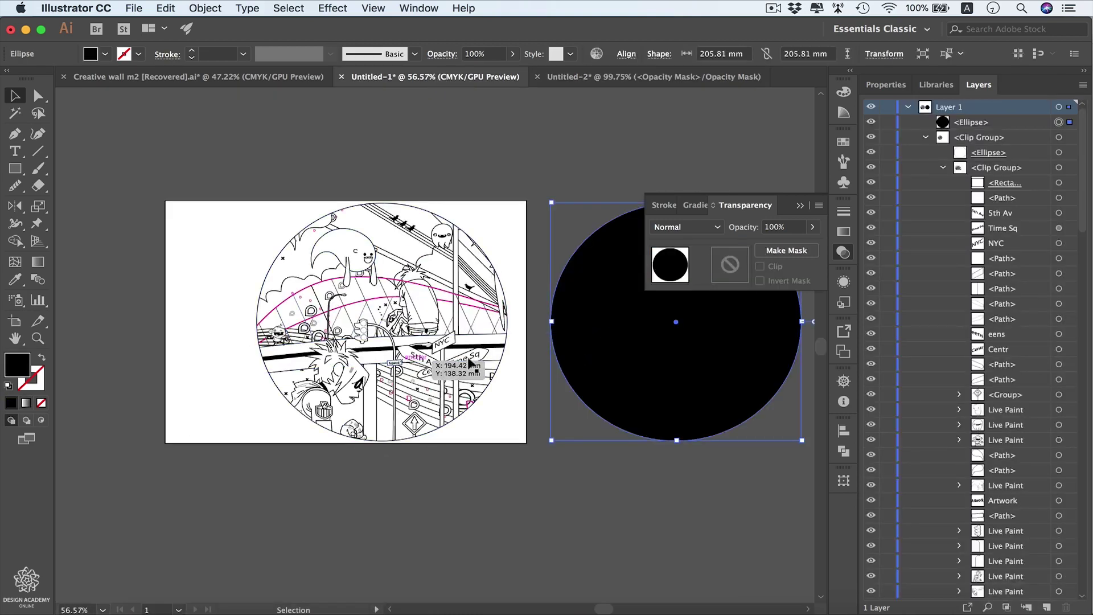
left_click_drag(728, 335, 444, 312)
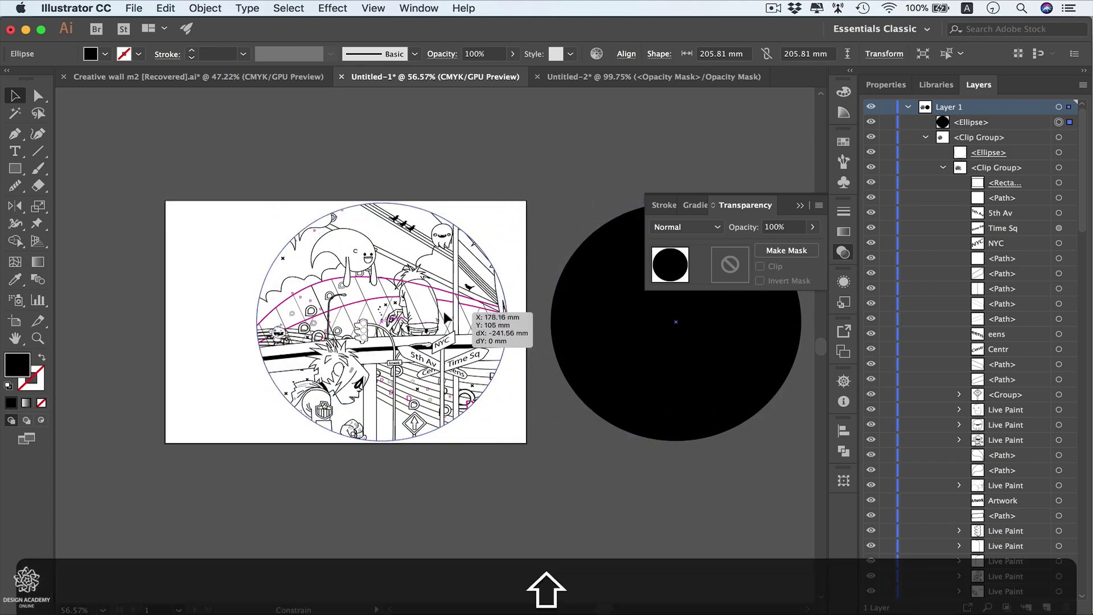
left_click_drag(446, 313, 446, 314)
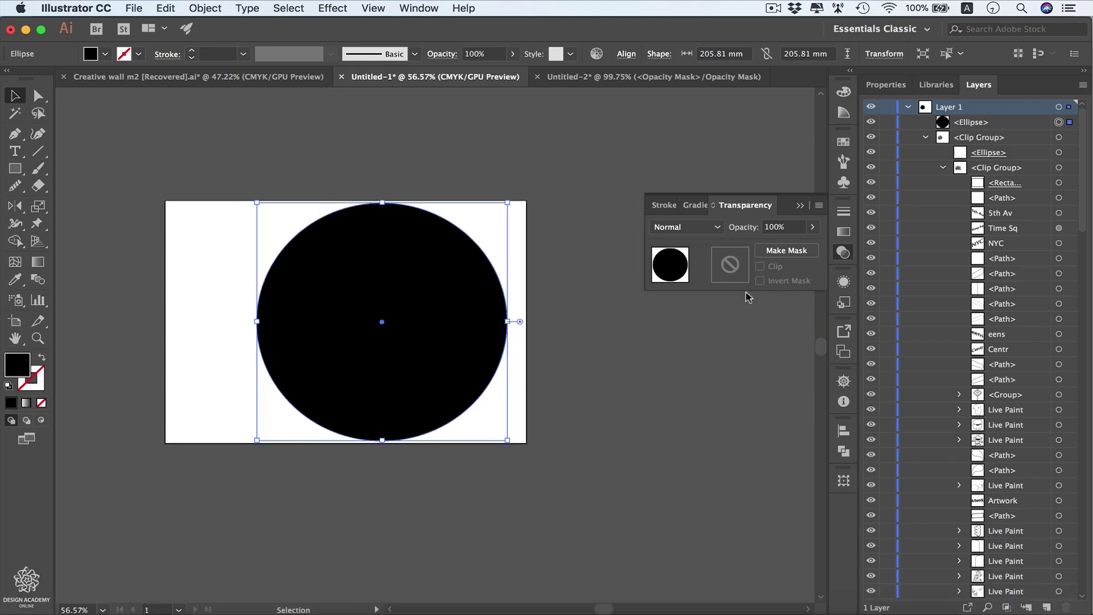
- Fill the circle with a radial White, Black gradient, then select all objects
left_click(843, 232)
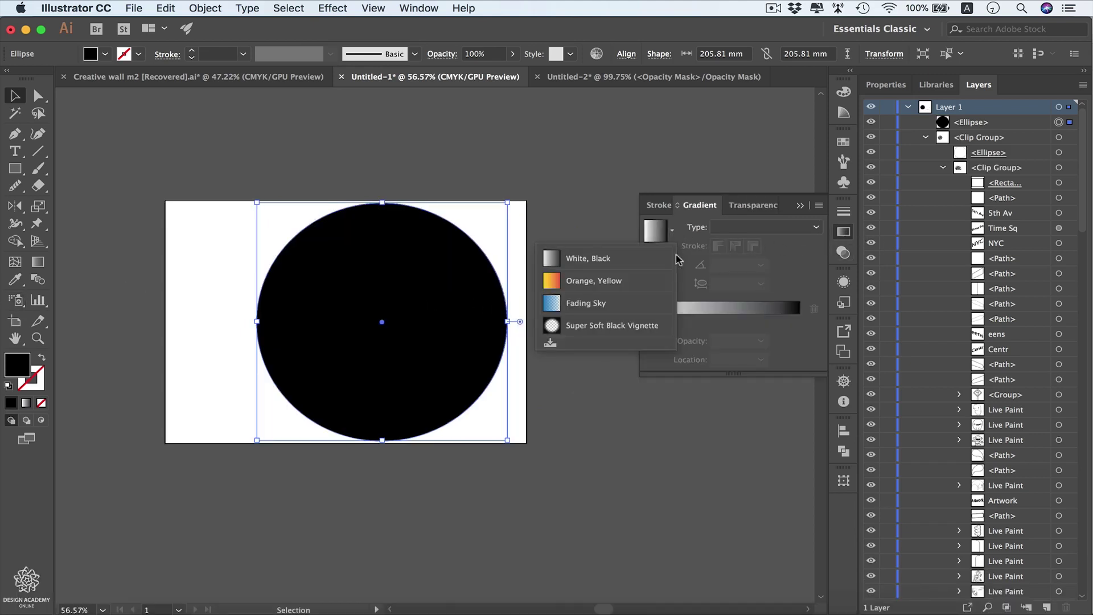
left_click(612, 258)
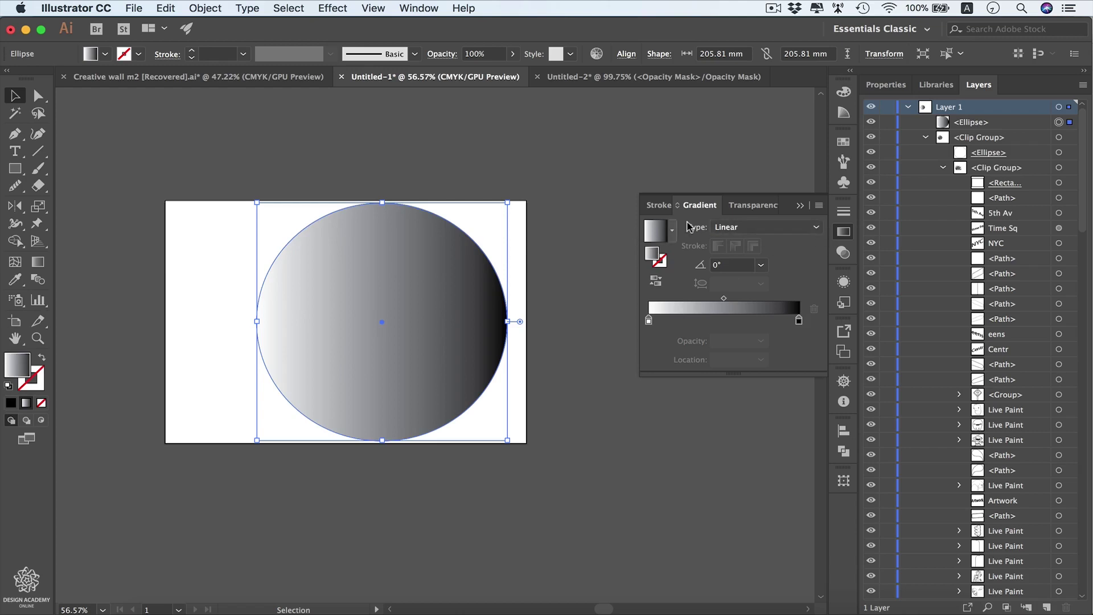
left_click(817, 228)
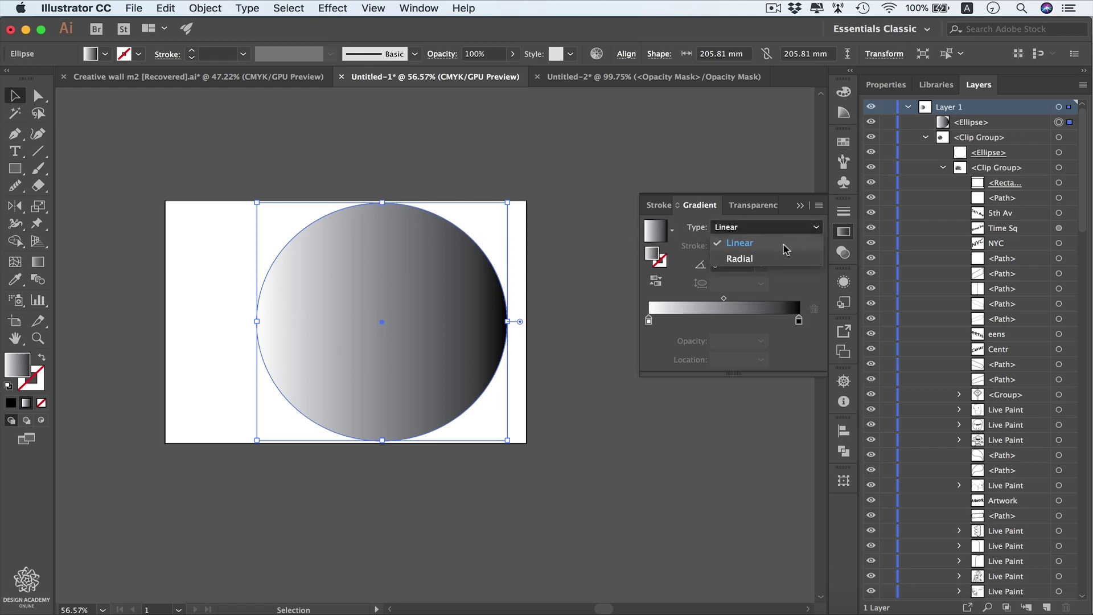
left_click(775, 260)
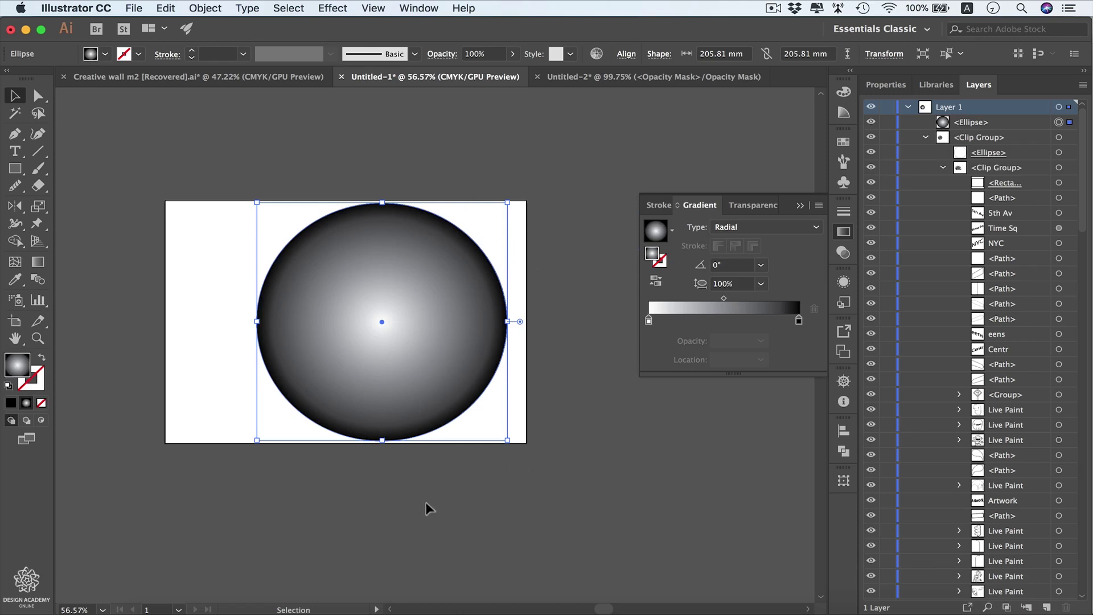
key("super+a")
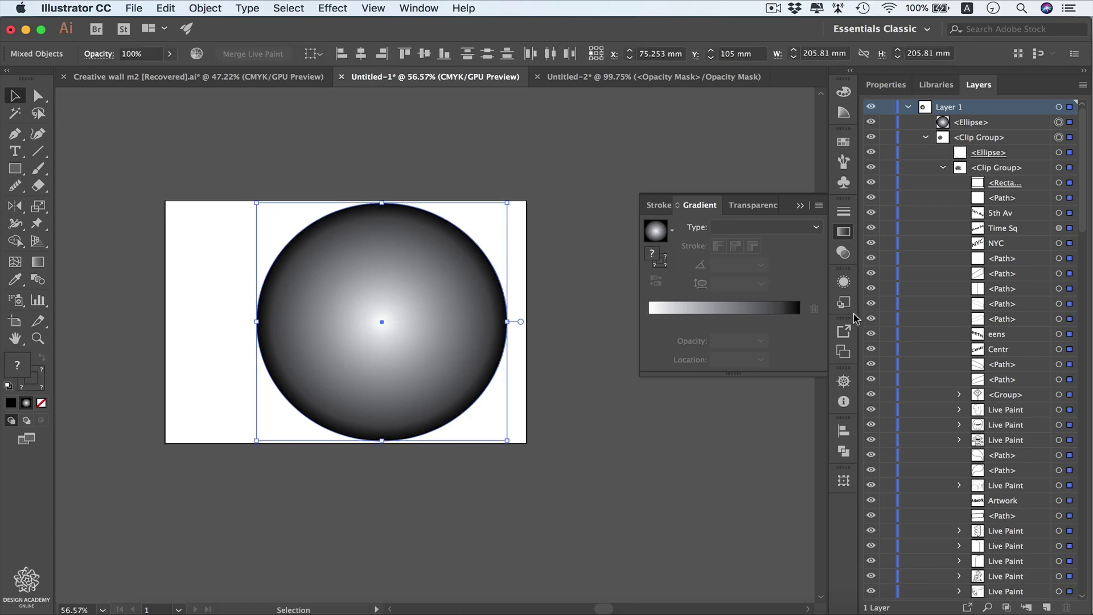
left_click(843, 252)
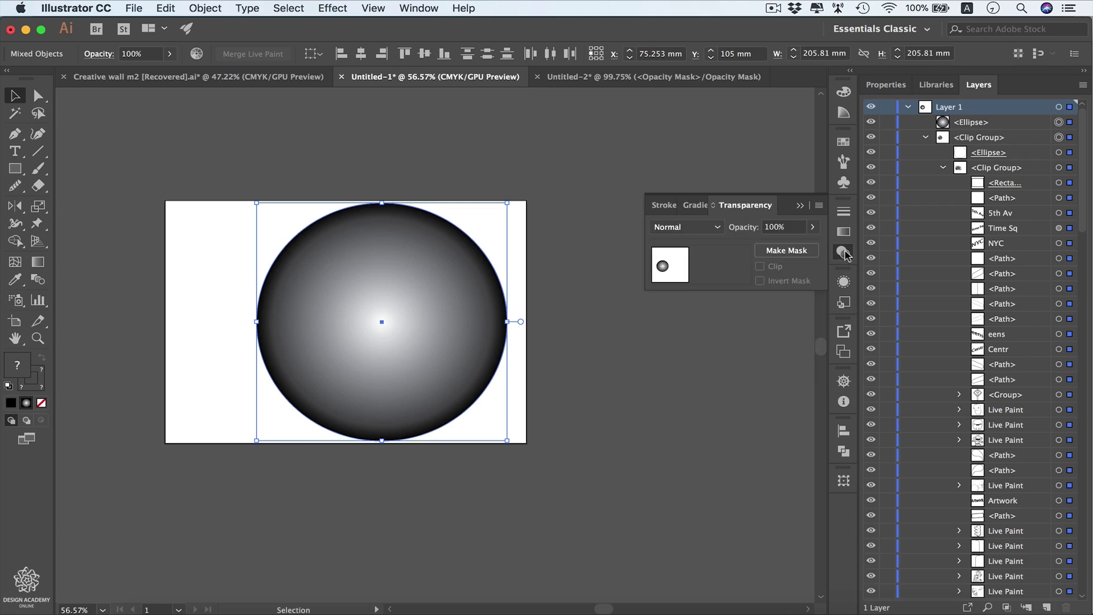
- Make the circle an opacity mask and drag its gradient midpoint right to widen the clear centre
left_click(784, 252)
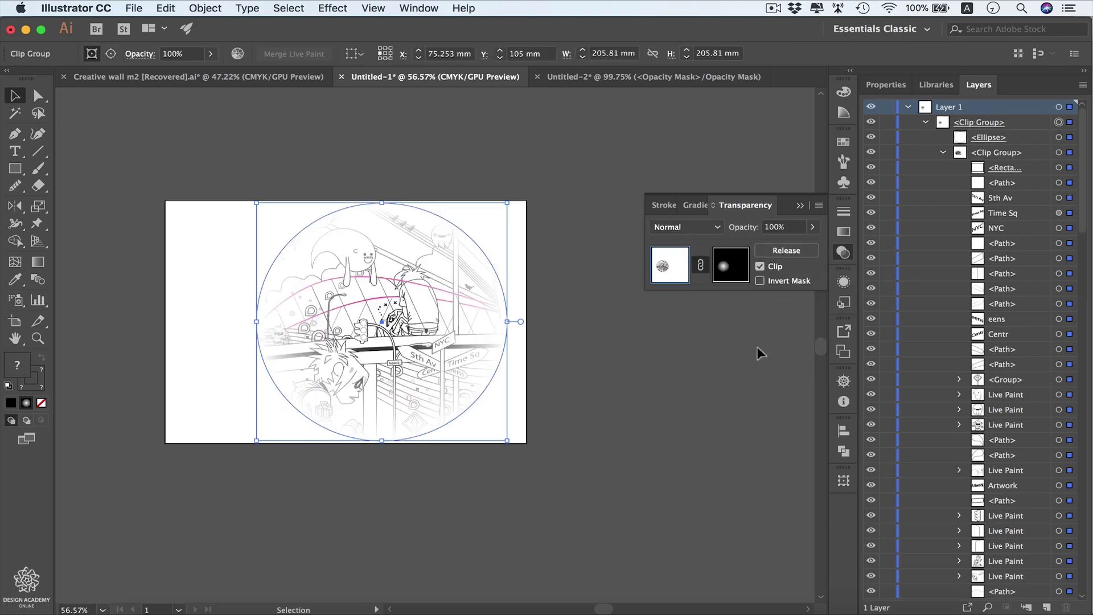
left_click(730, 276)
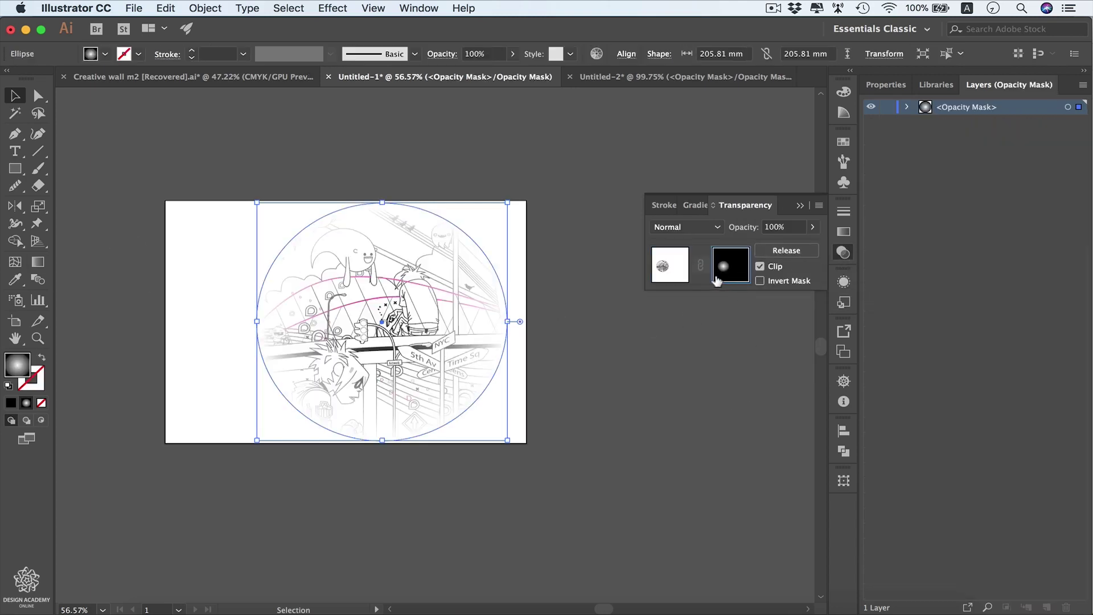
left_click(38, 263)
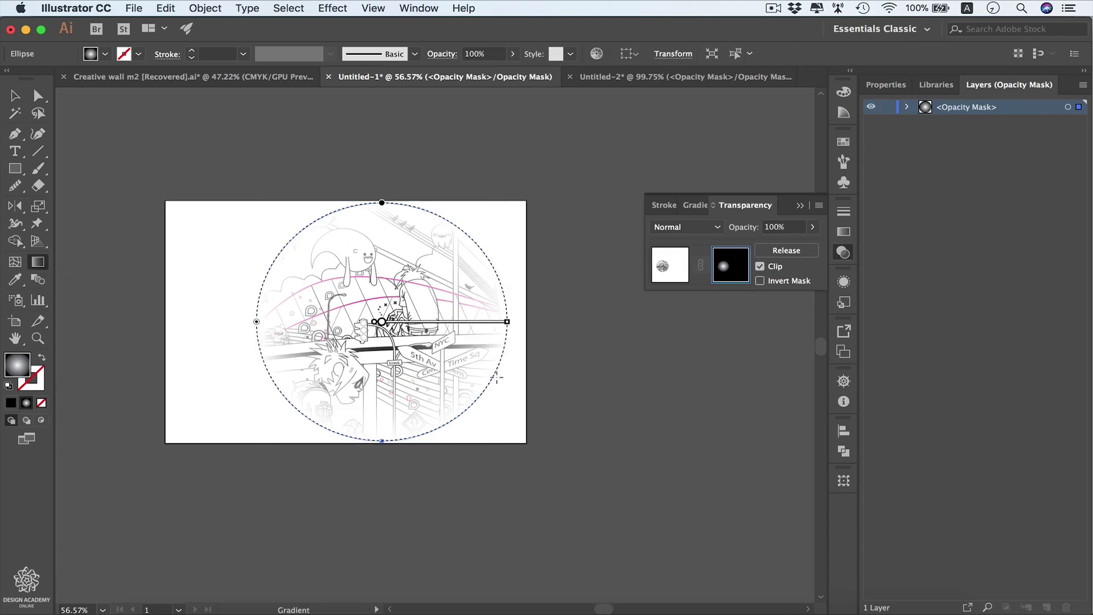
mouse_move(446, 322)
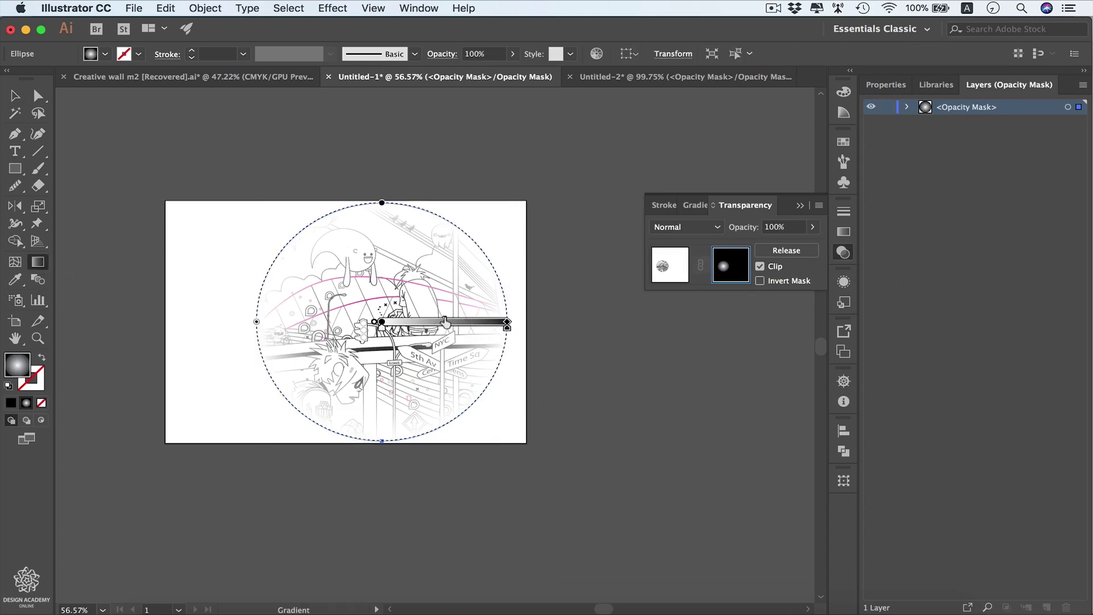
left_click_drag(446, 322, 494, 323)
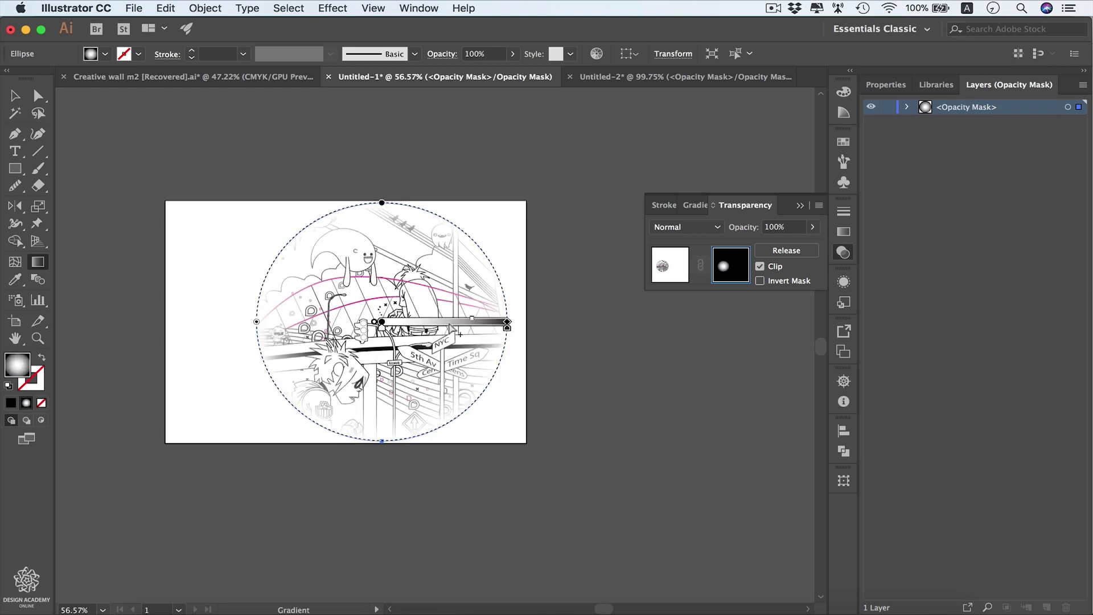
- Deselect the vignetted NYC artwork and return to the Untitled-2 monster document
mouse_move(481, 322)
key("v")
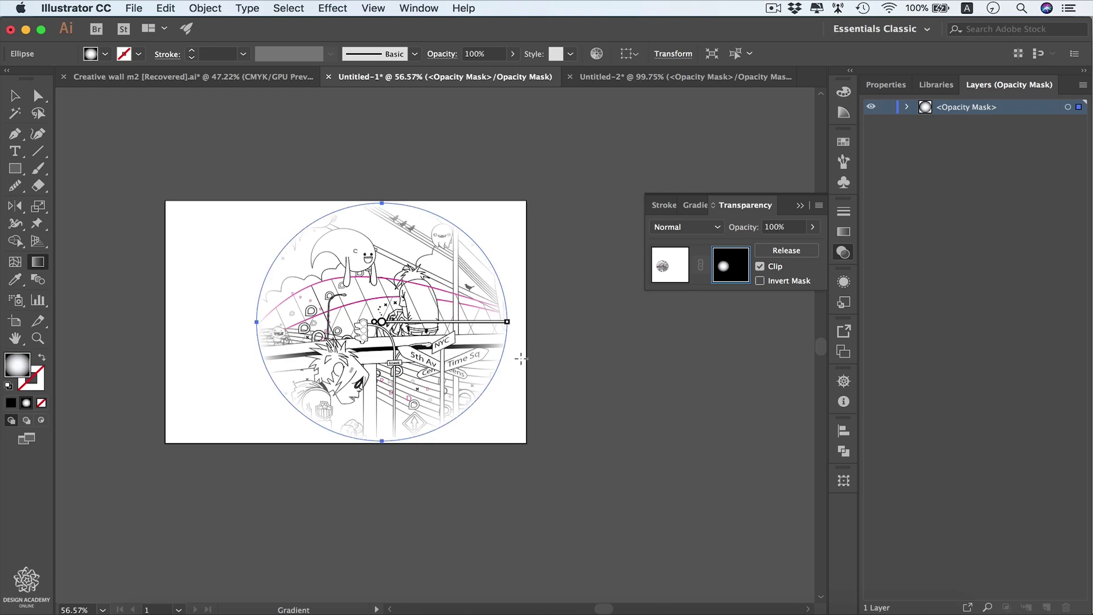
left_click(569, 371)
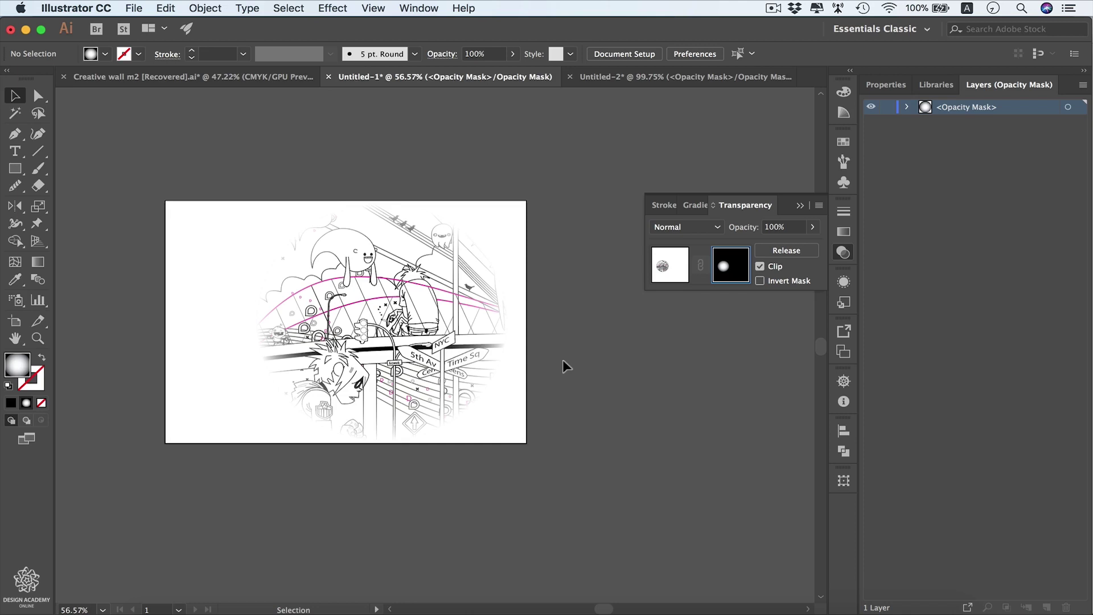
left_click(648, 81)
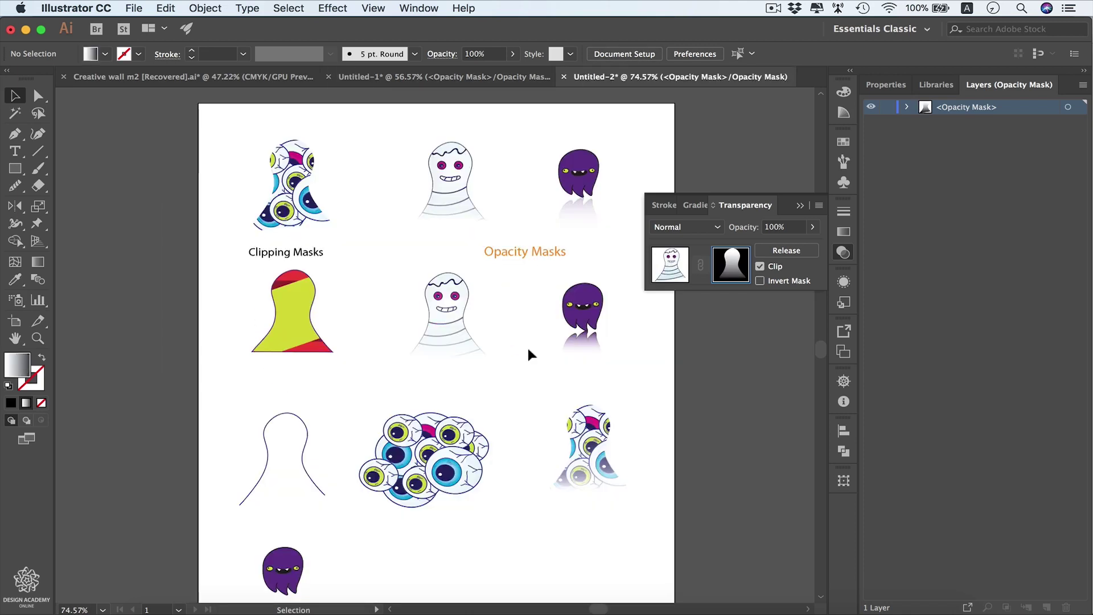